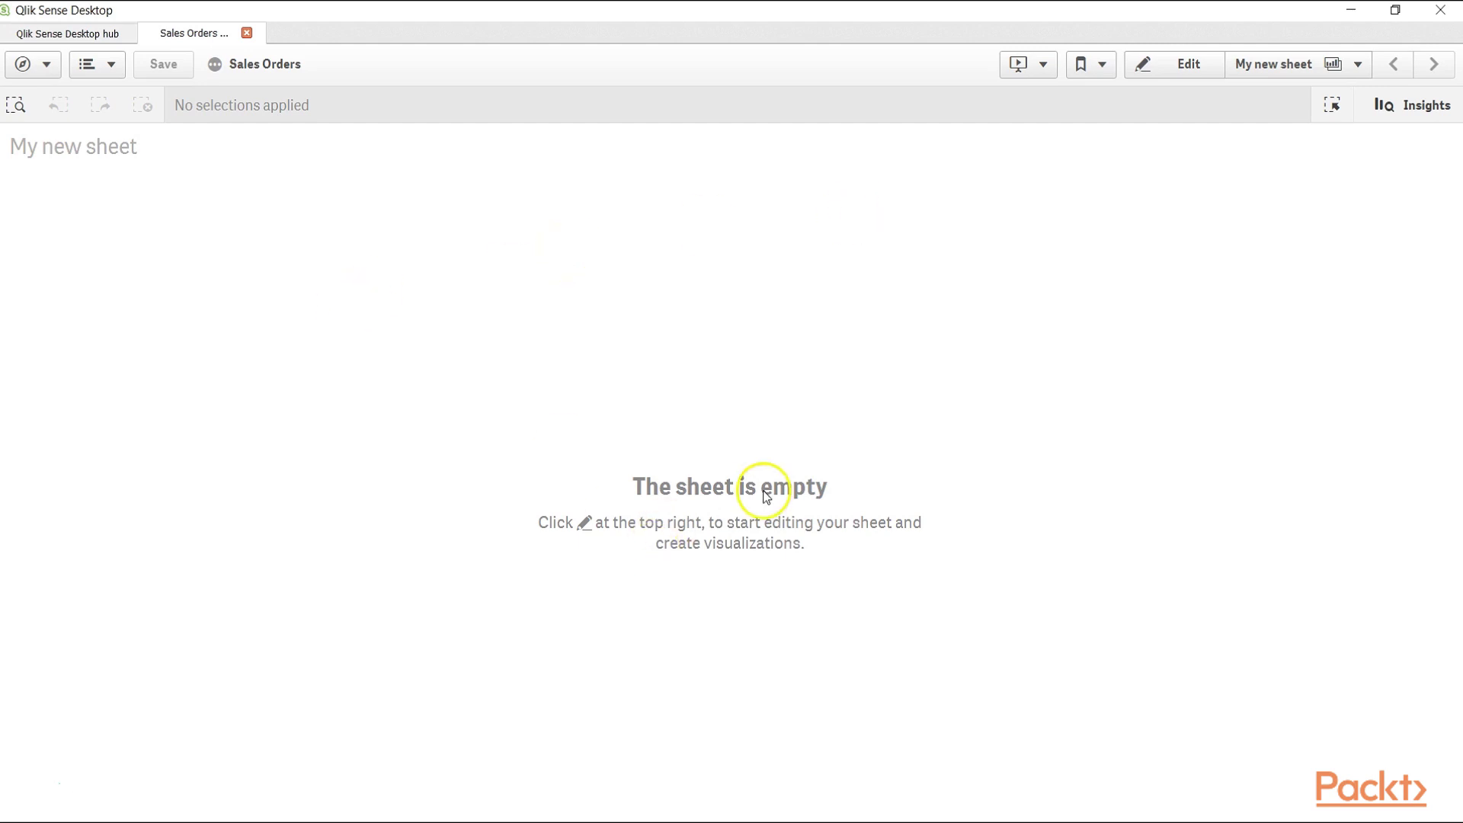
# - Put My new sheet into edit mode and glance at the sheets overview before closing it
pyautogui.click(1183, 65)
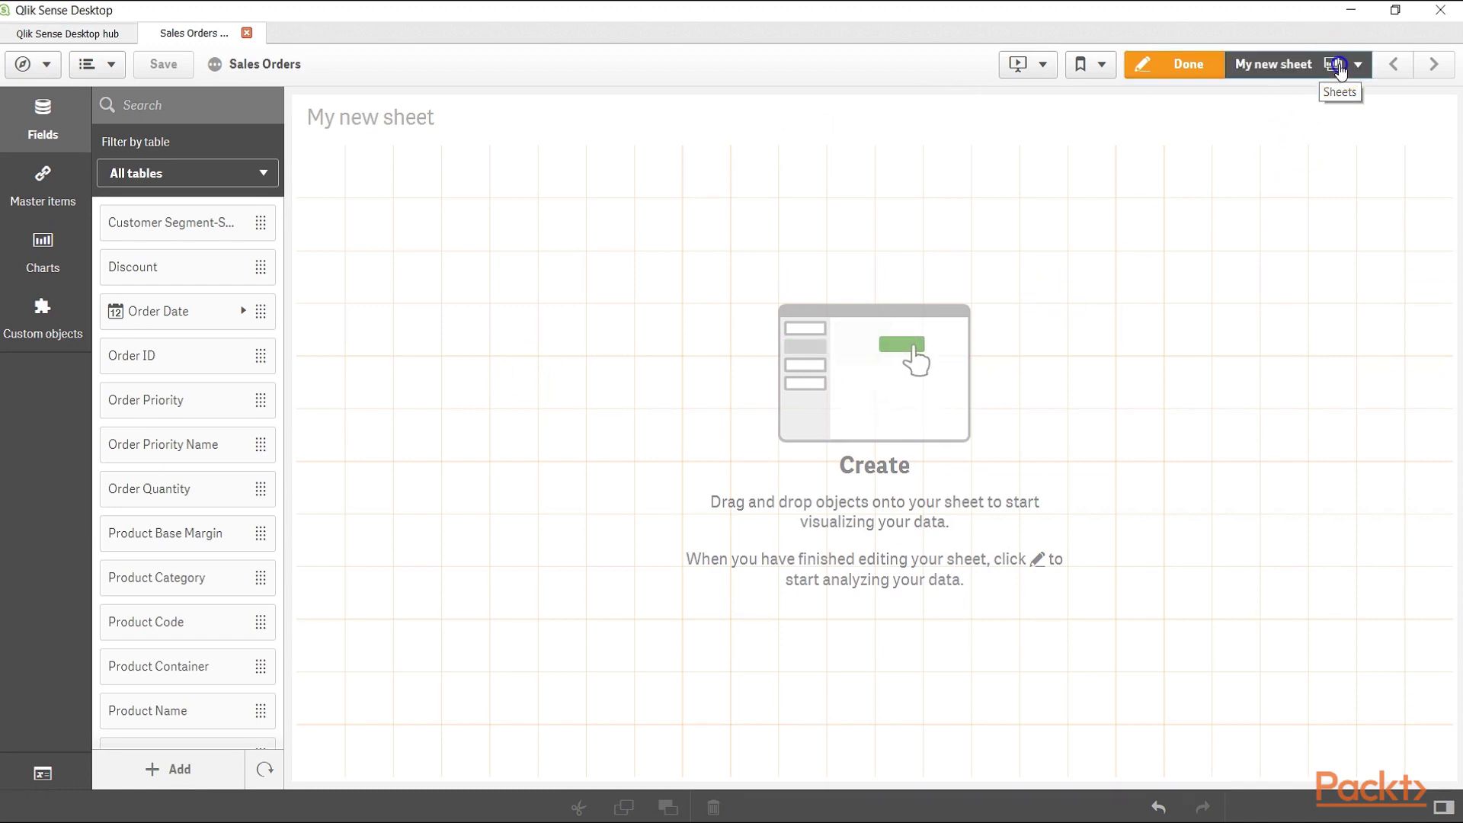
pyautogui.click(1330, 66)
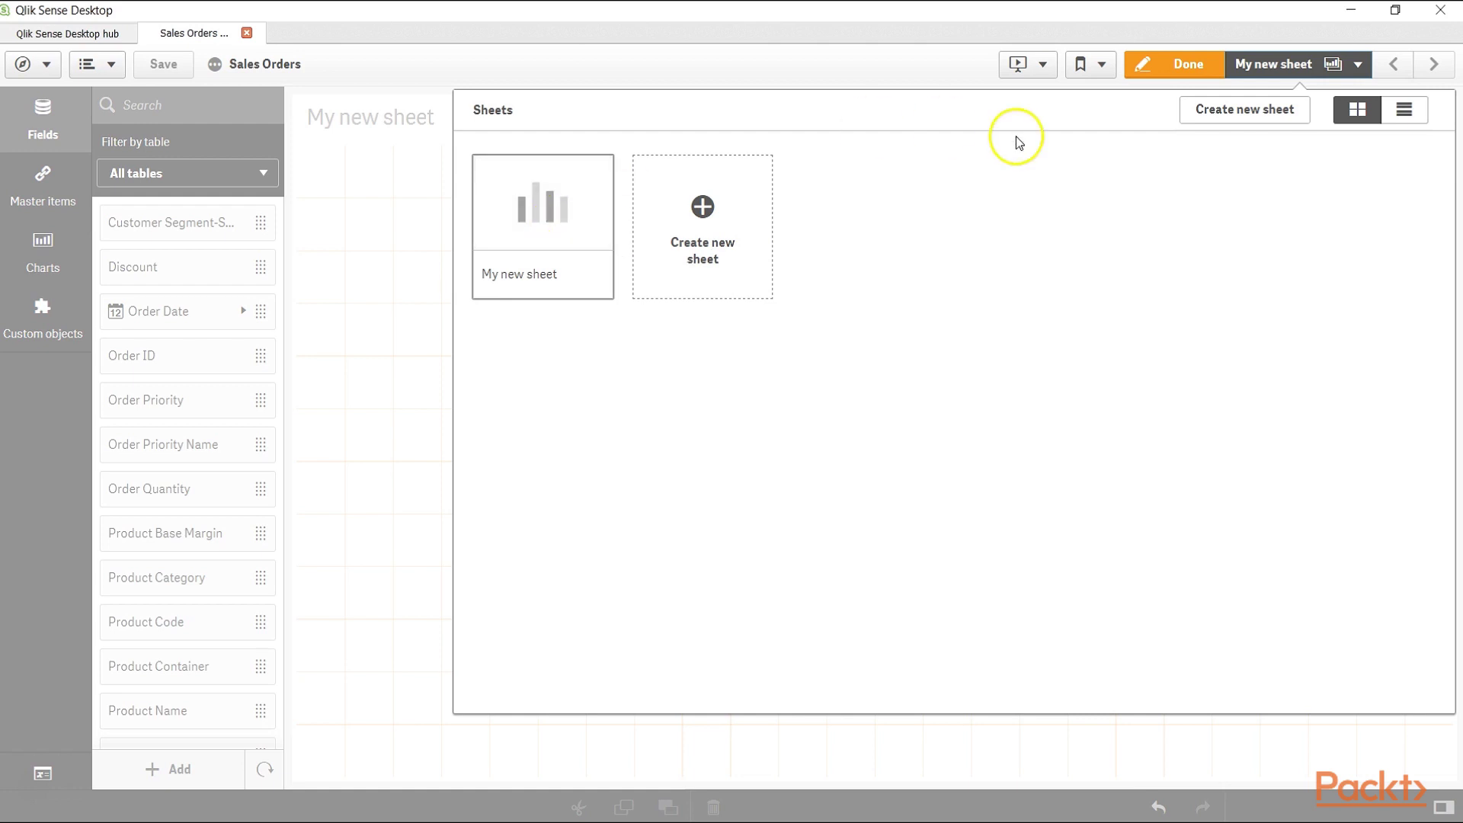
pyautogui.click(949, 74)
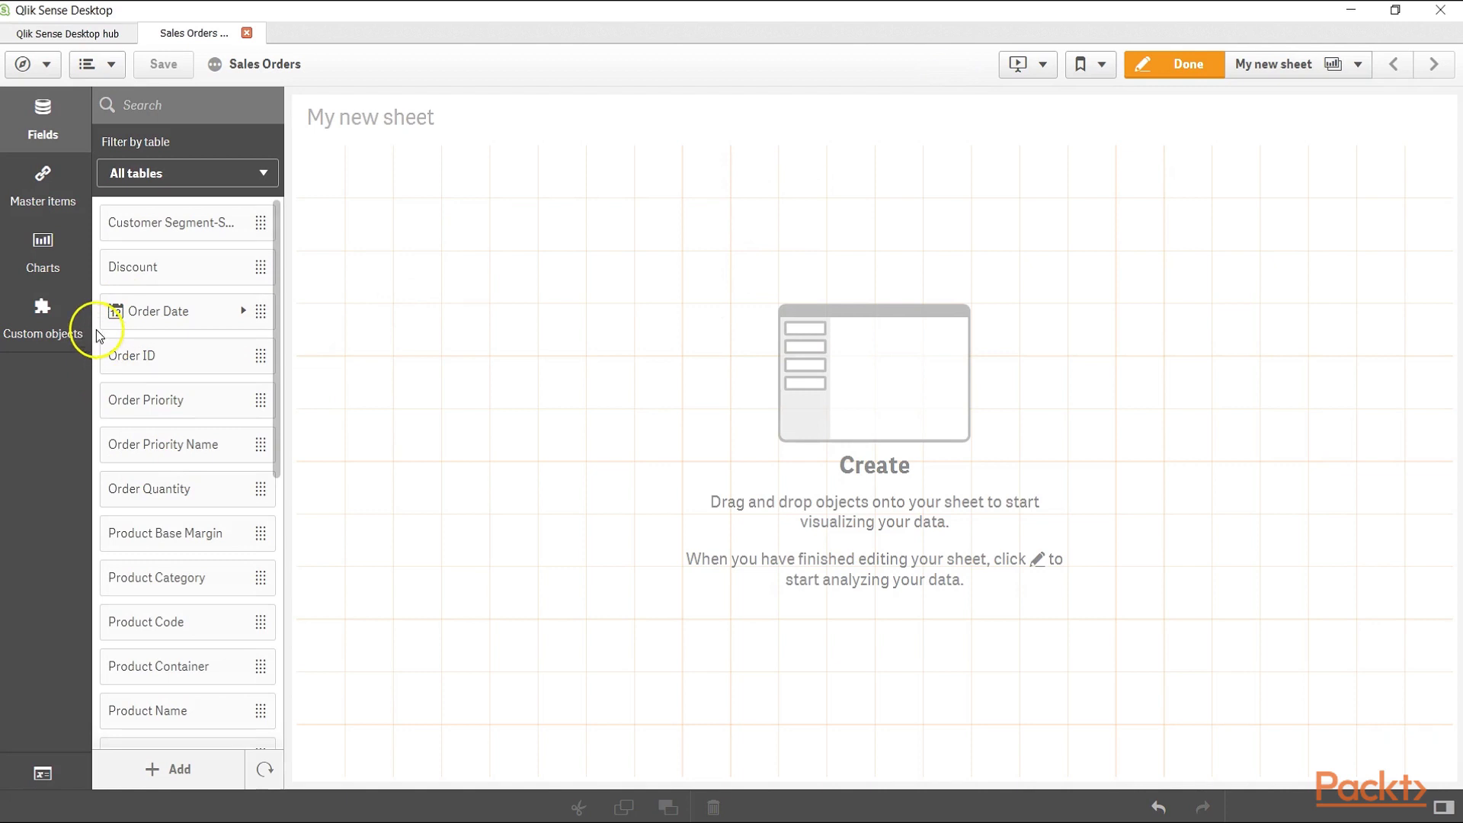
# - Place a KPI chart on the empty sheet and choose the Sales field as its measure
pyautogui.click(47, 269)
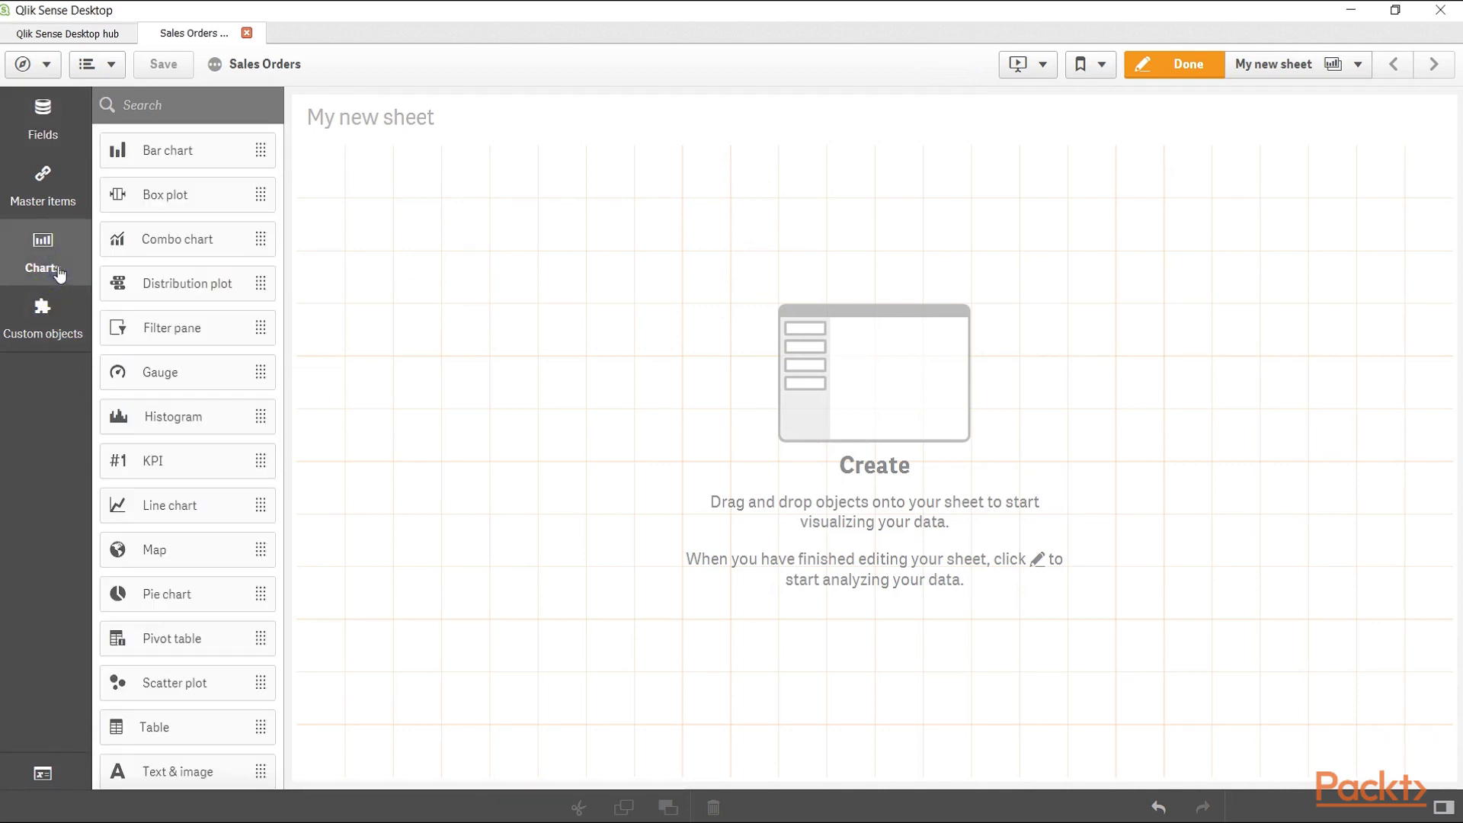
pyautogui.click(47, 268)
pyautogui.click(44, 271)
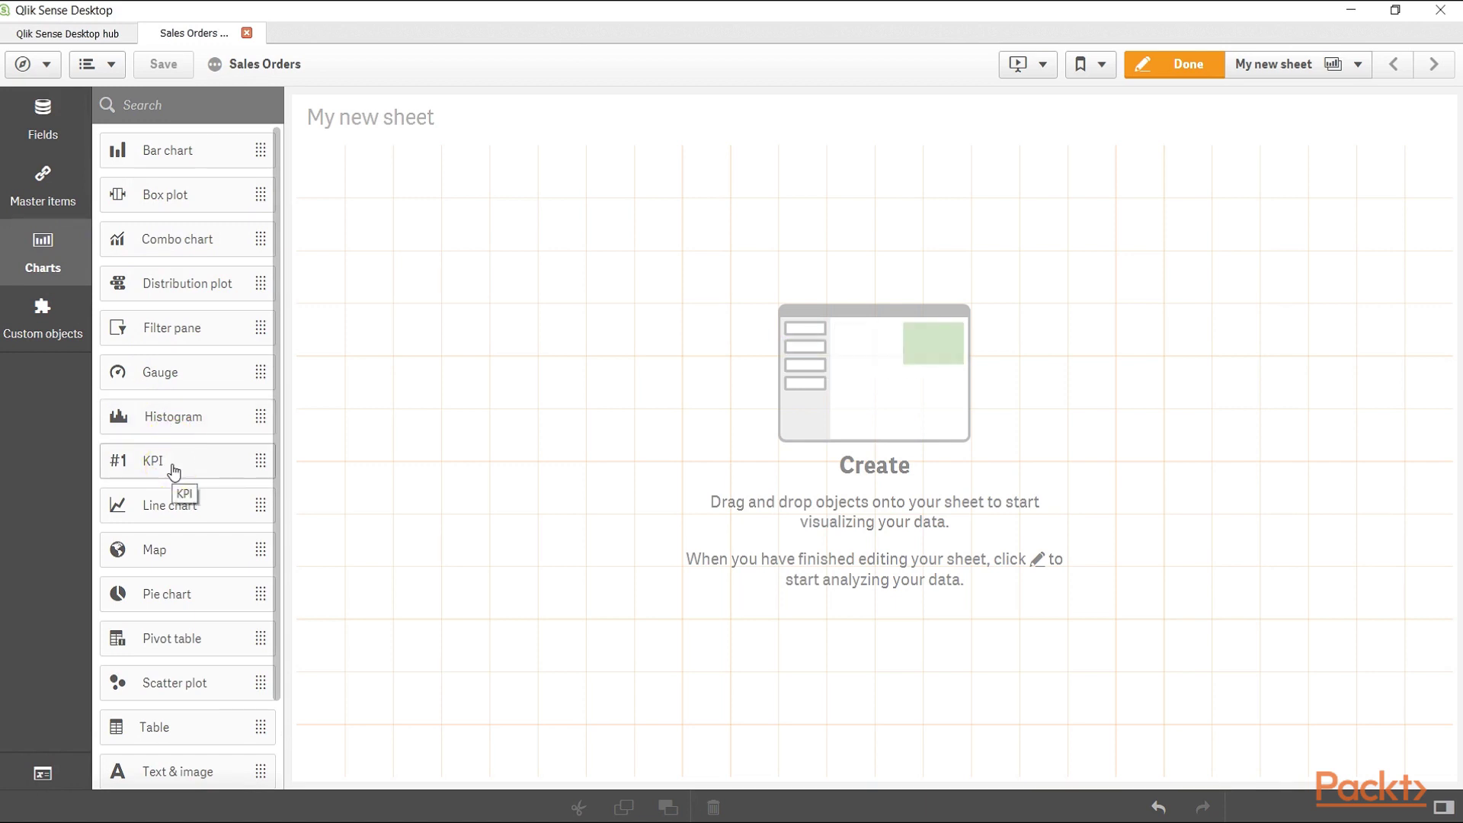
pyautogui.moveTo(174, 471); pyautogui.dragTo(447, 216)
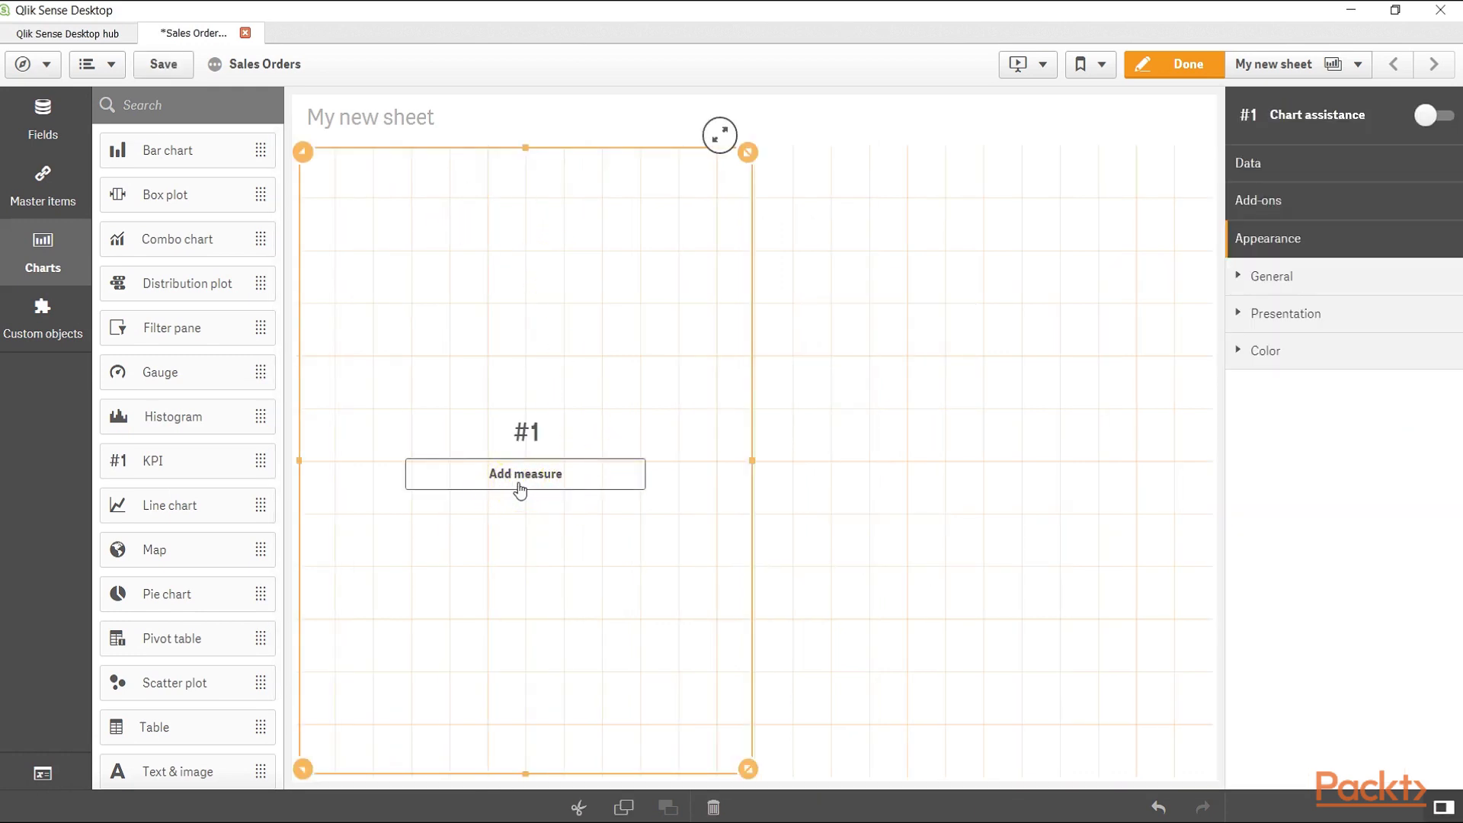
pyautogui.click(520, 490)
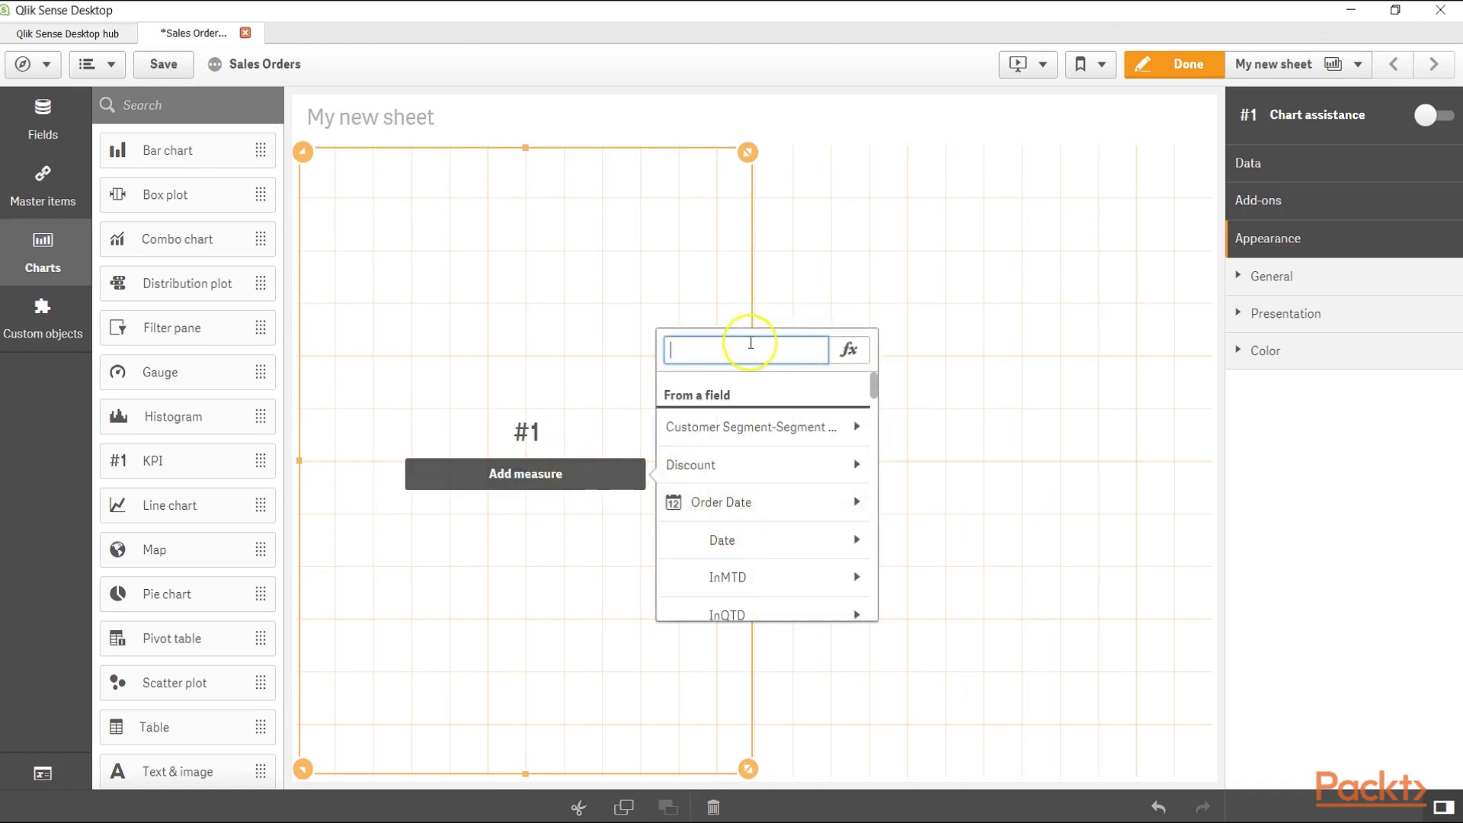
pyautogui.write('S')
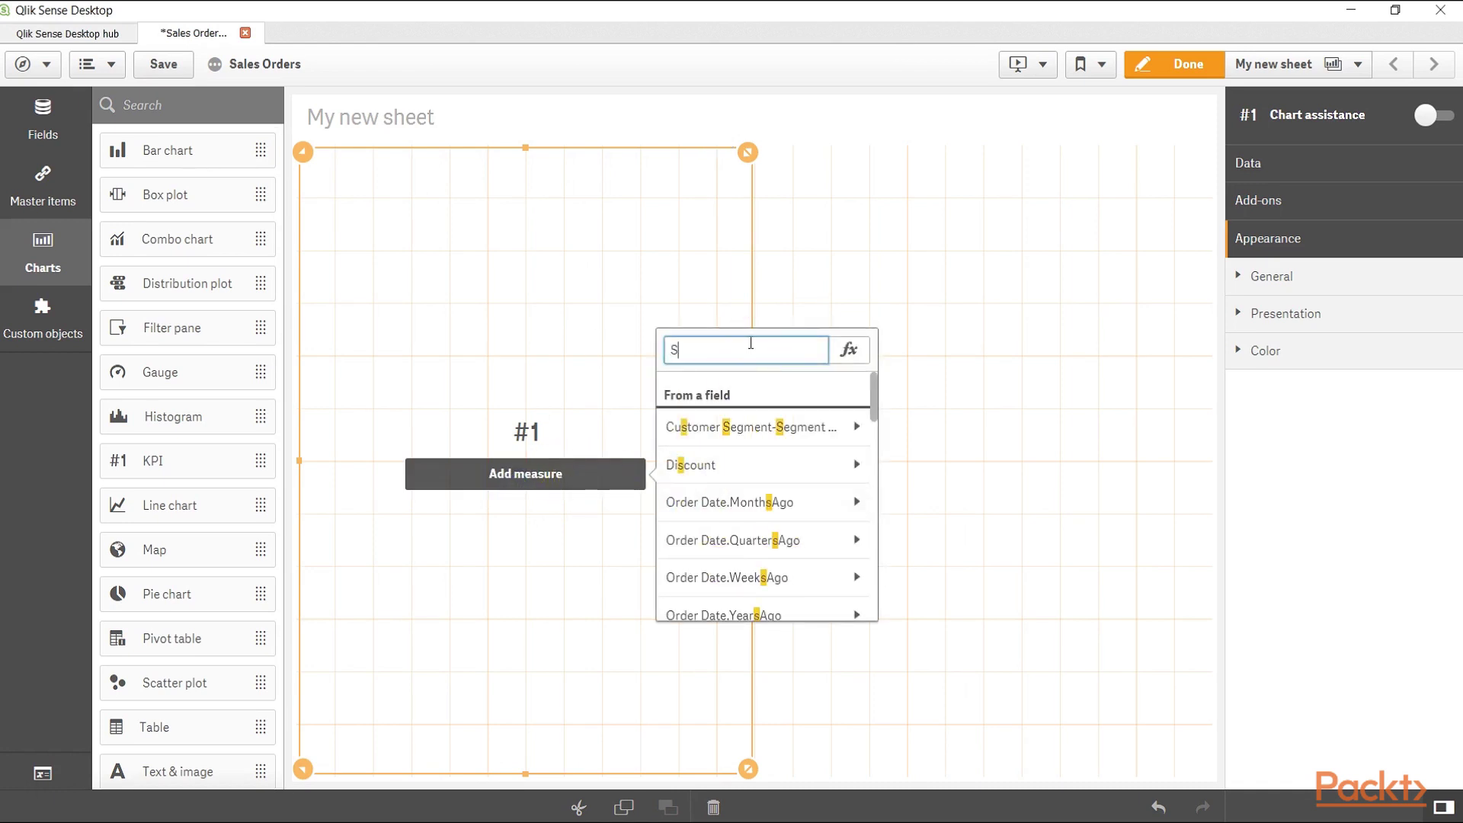
pyautogui.write('AL')
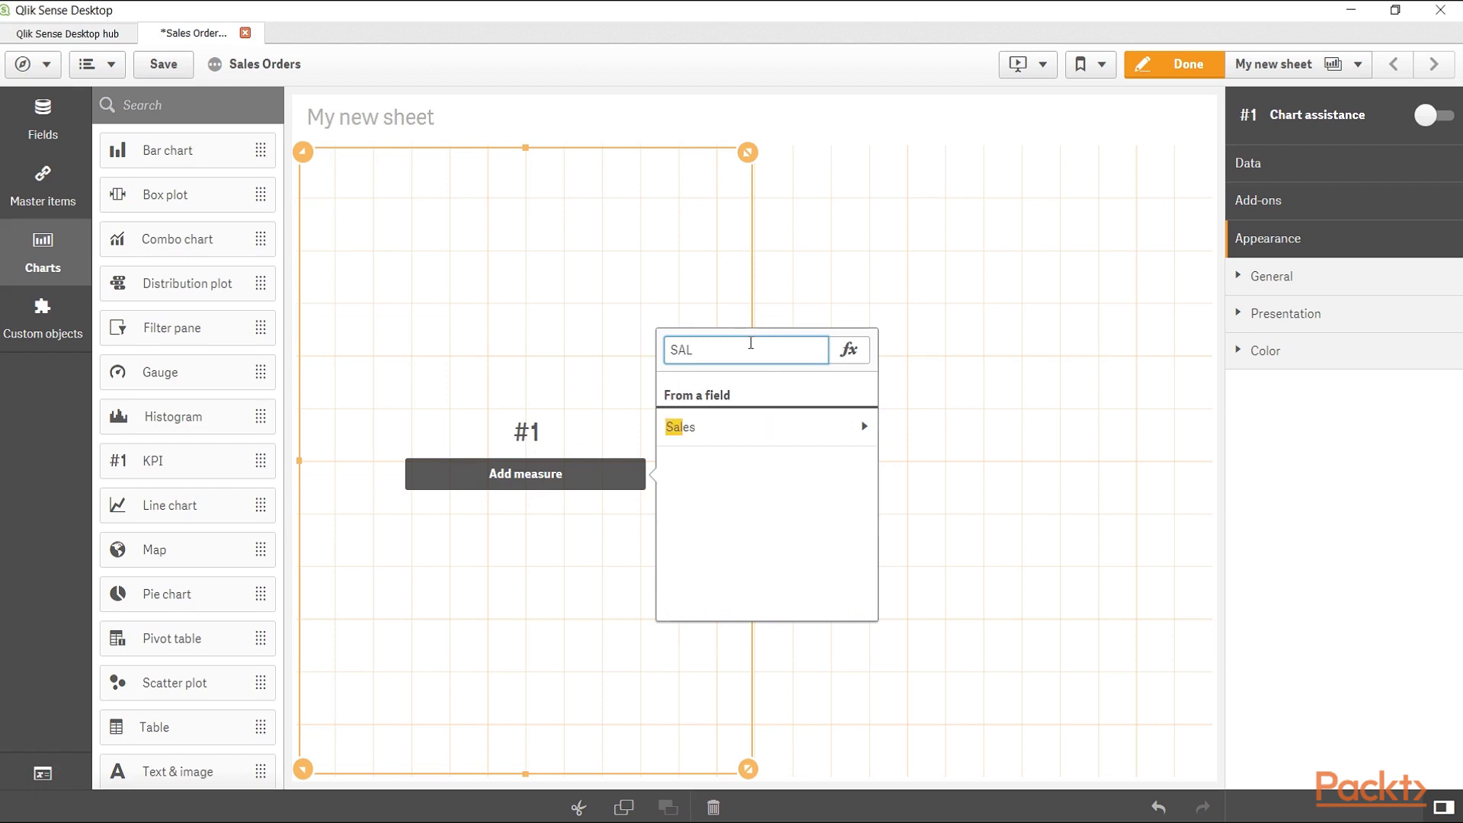
pyautogui.click(864, 426)
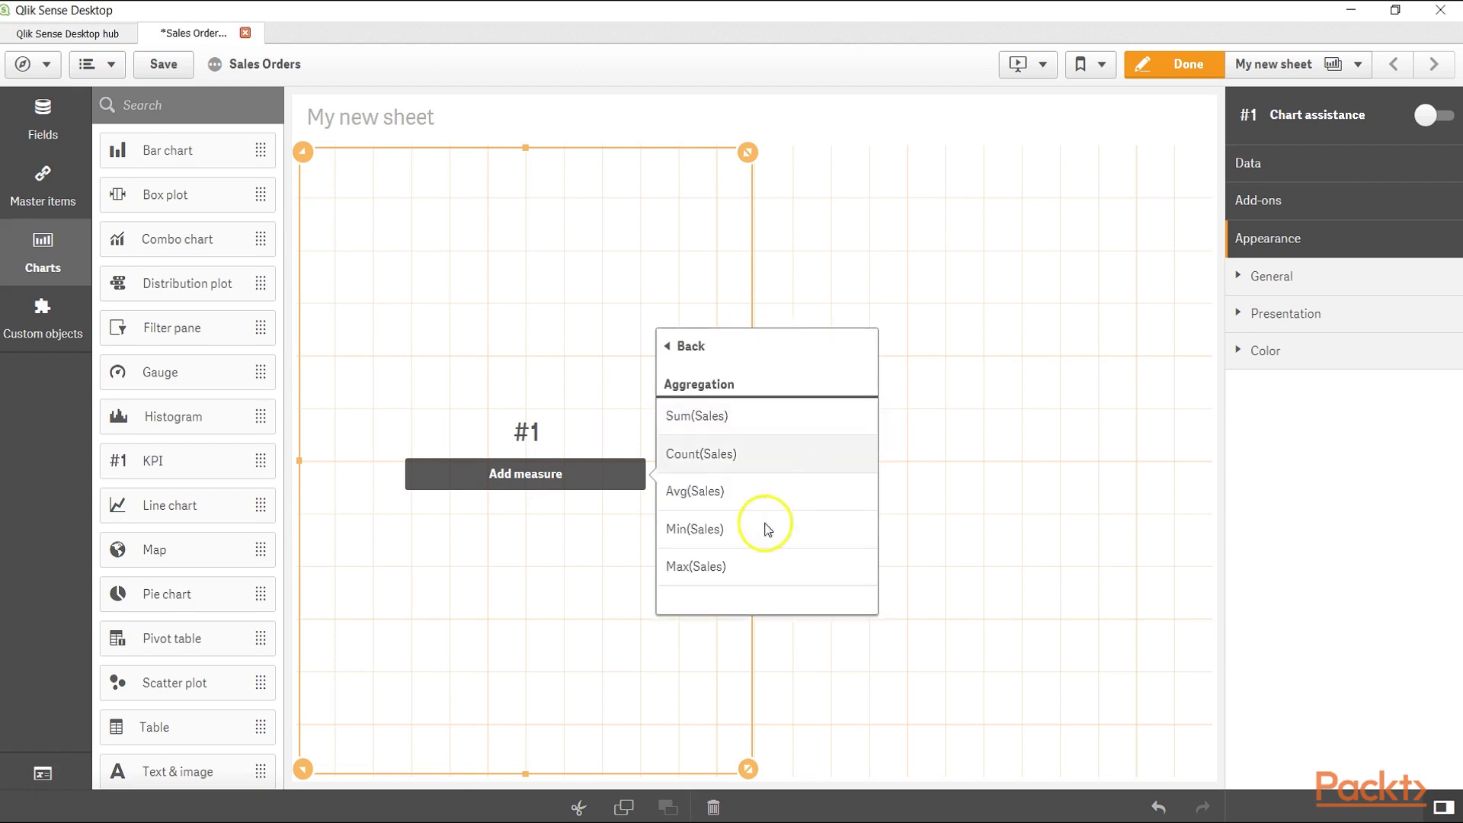
# - Set the KPI measure to Sum(Sales) and relabel it 'Sales', fixing a mistyped label
pyautogui.click(746, 406)
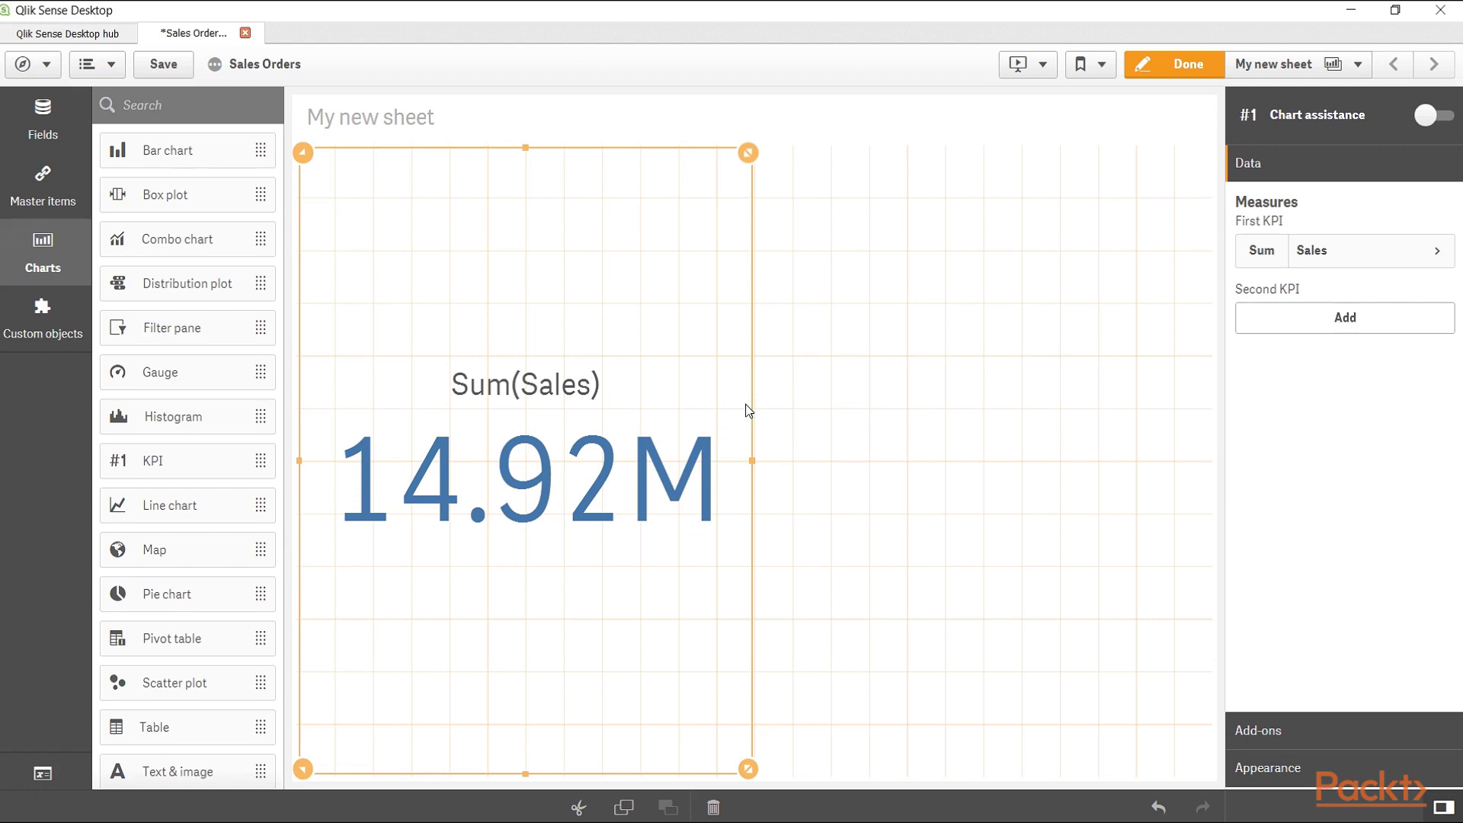
pyautogui.moveTo(620, 506)
pyautogui.click(1436, 249)
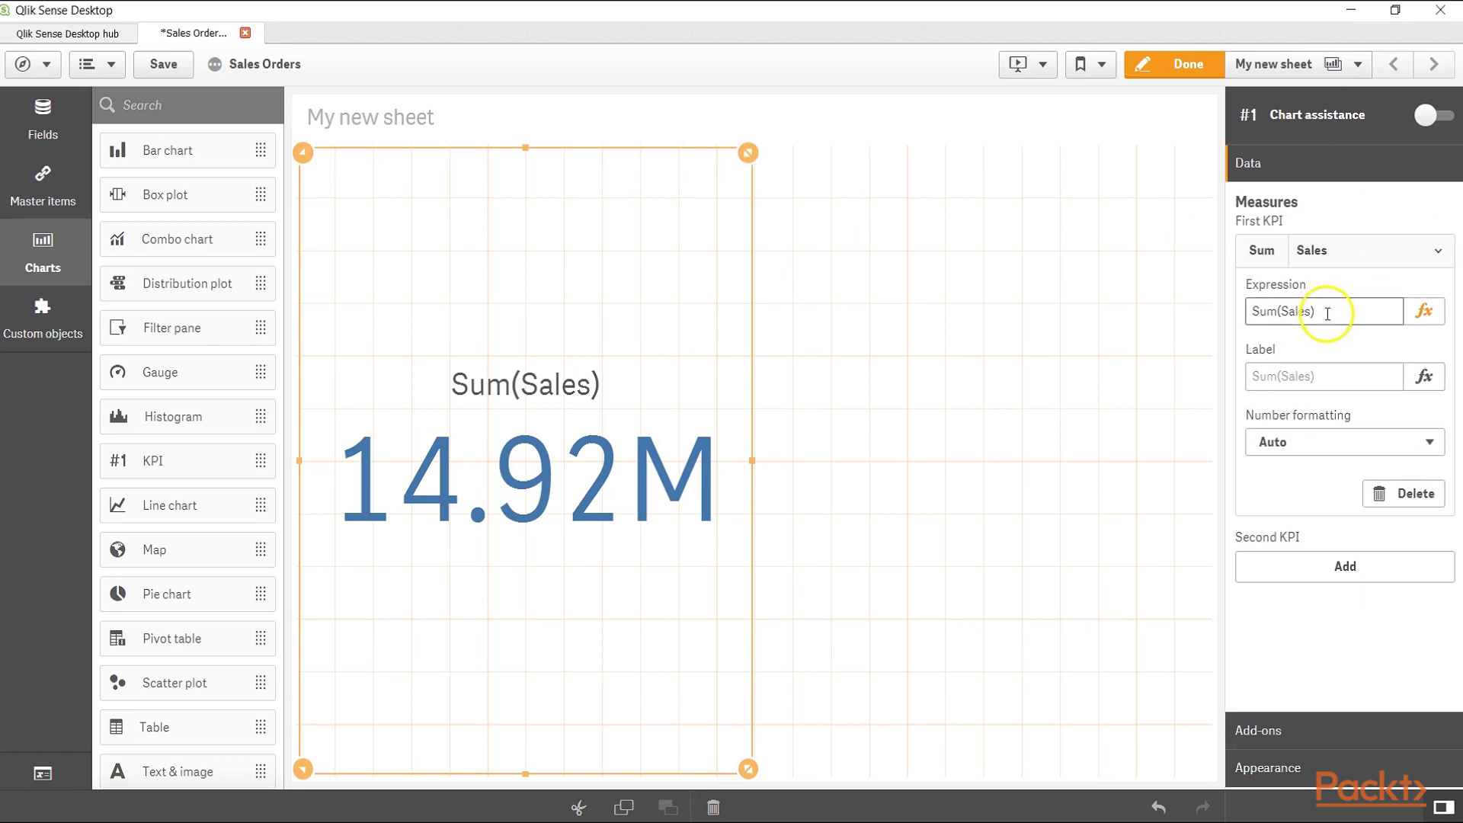
pyautogui.click(1299, 380)
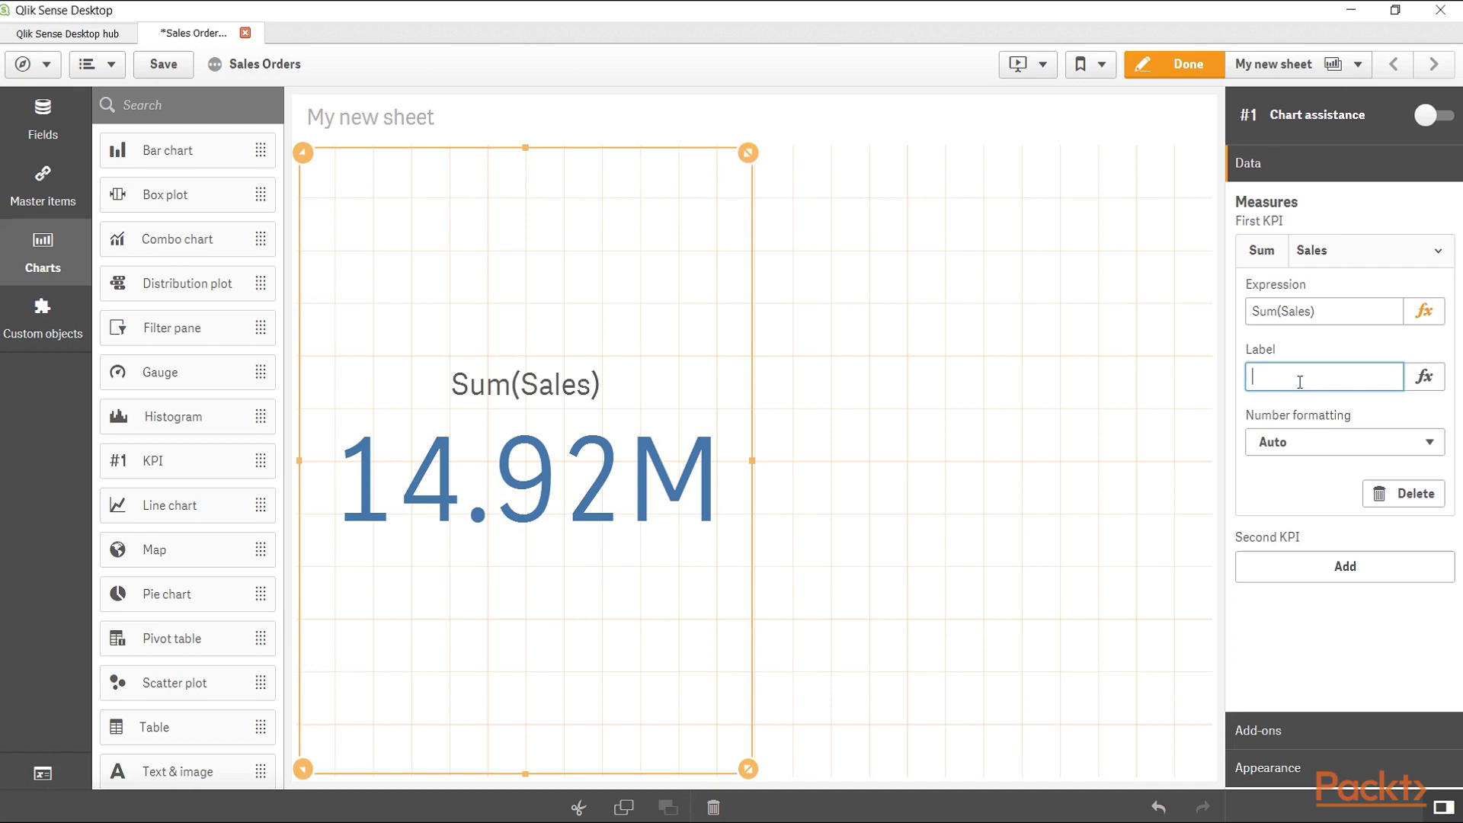
pyautogui.write('sALES')
pyautogui.click(1307, 387)
pyautogui.doubleClick(1307, 387)
pyautogui.press('BackSpace')
pyautogui.write('Sales')
pyautogui.click(1295, 497)
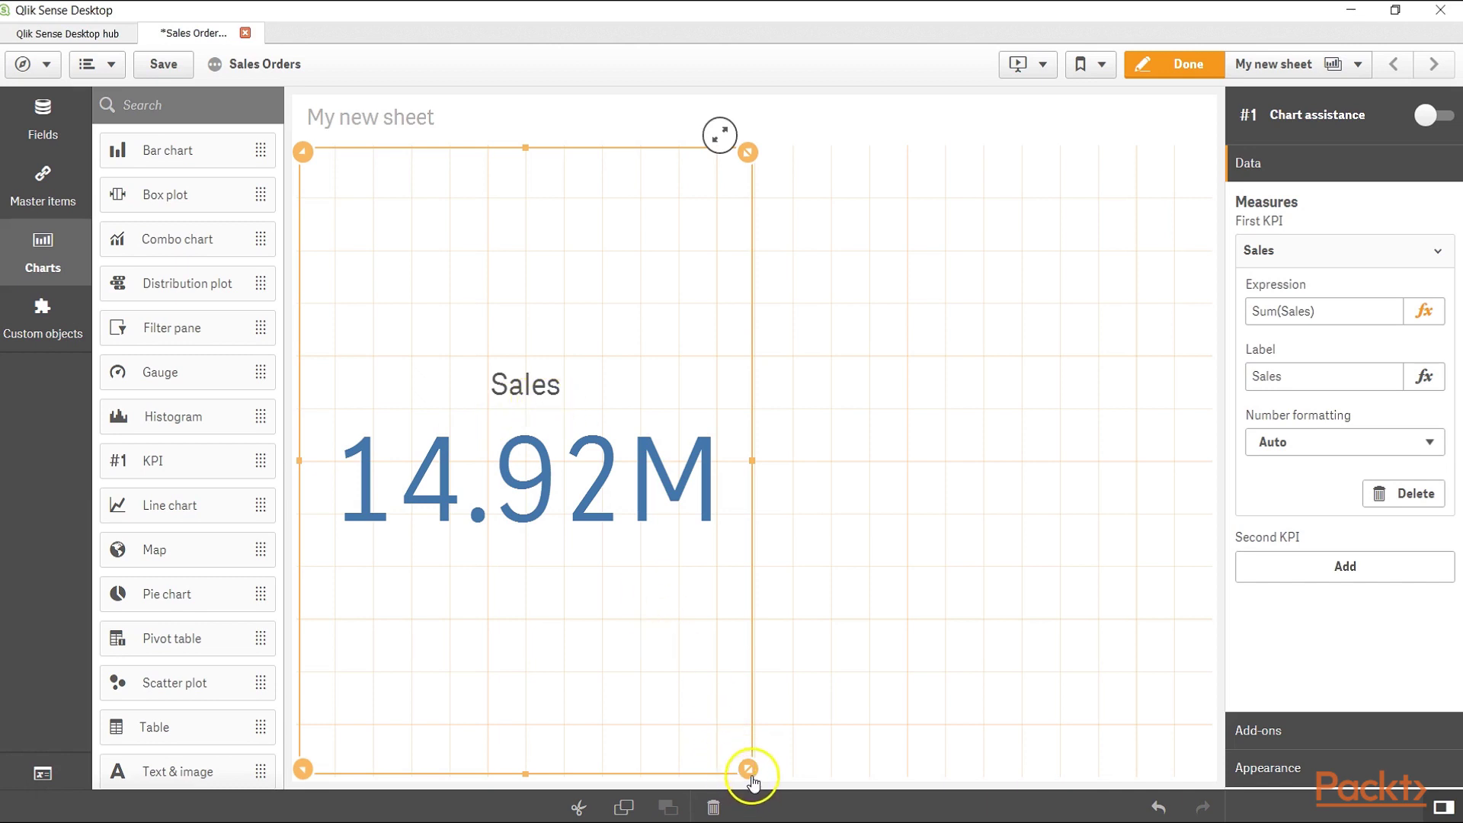
# - Shrink the Sales KPI to a small top-left tile and add a second KPI beside it
pyautogui.moveTo(750, 781); pyautogui.dragTo(591, 295)
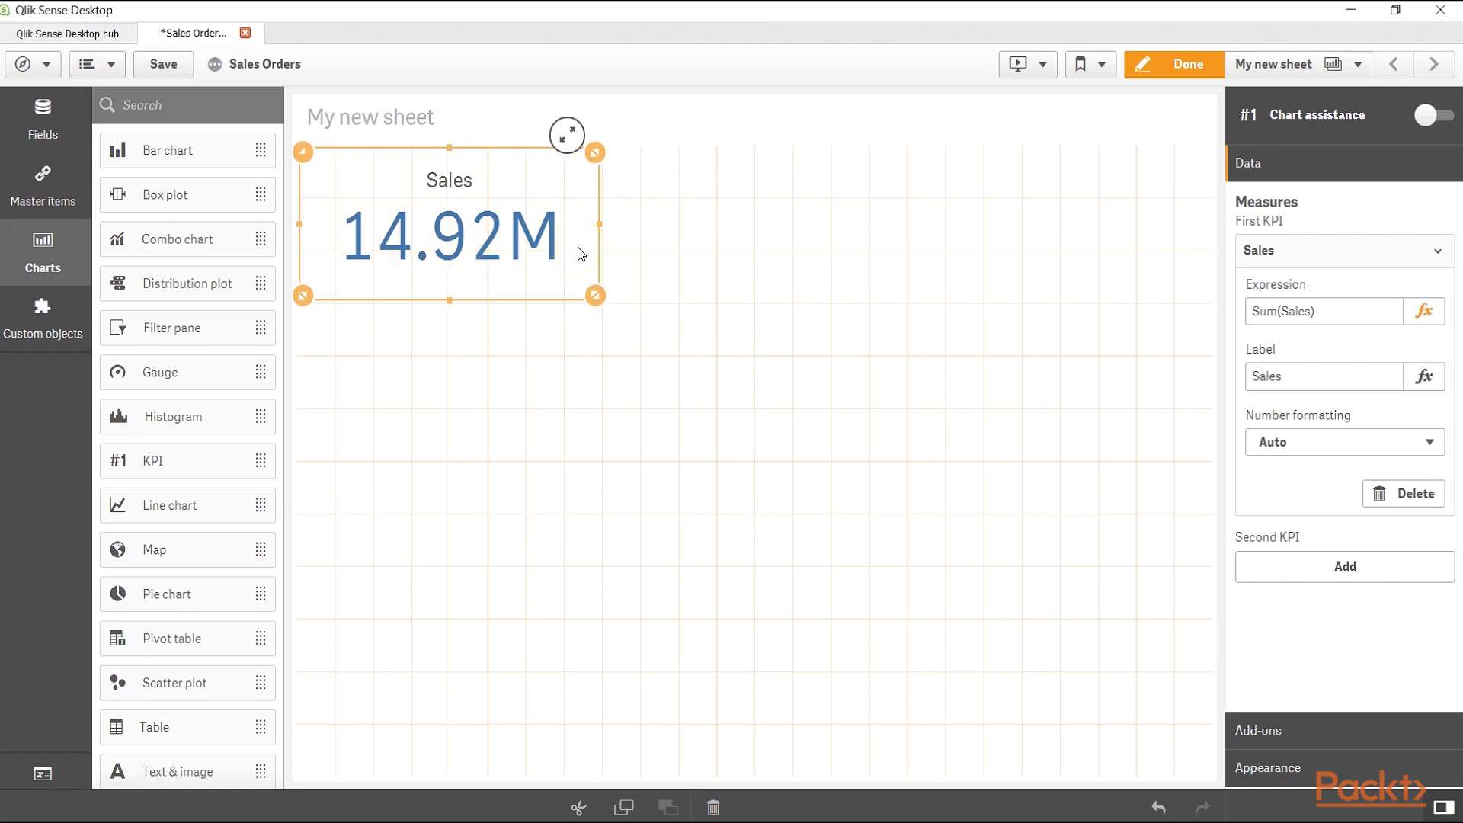
pyautogui.moveTo(266, 459); pyautogui.dragTo(754, 219)
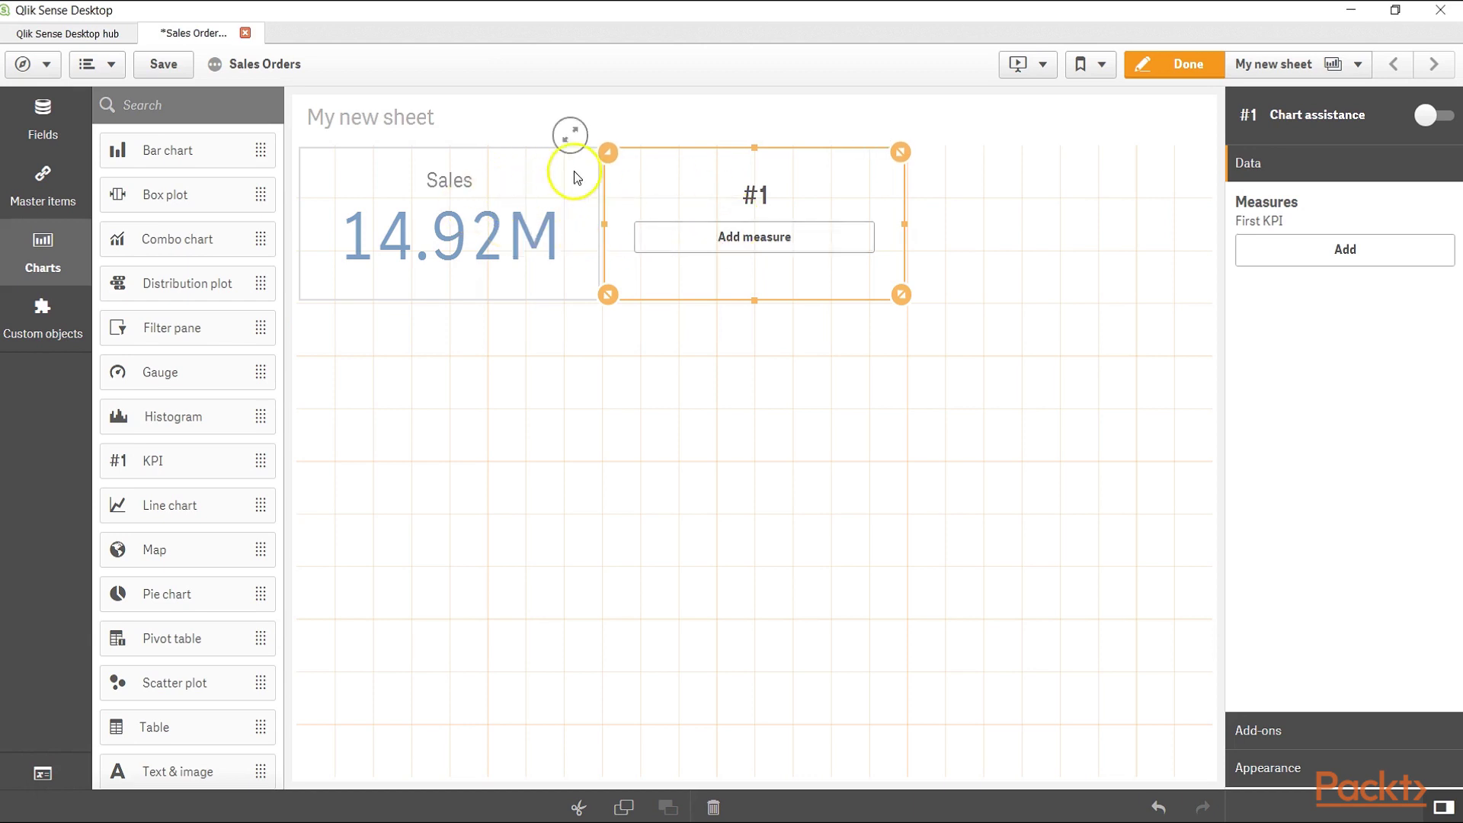
# - Give the second KPI the measure Sum(Profit), showing 1.52M, and select it for editing
pyautogui.click(711, 238)
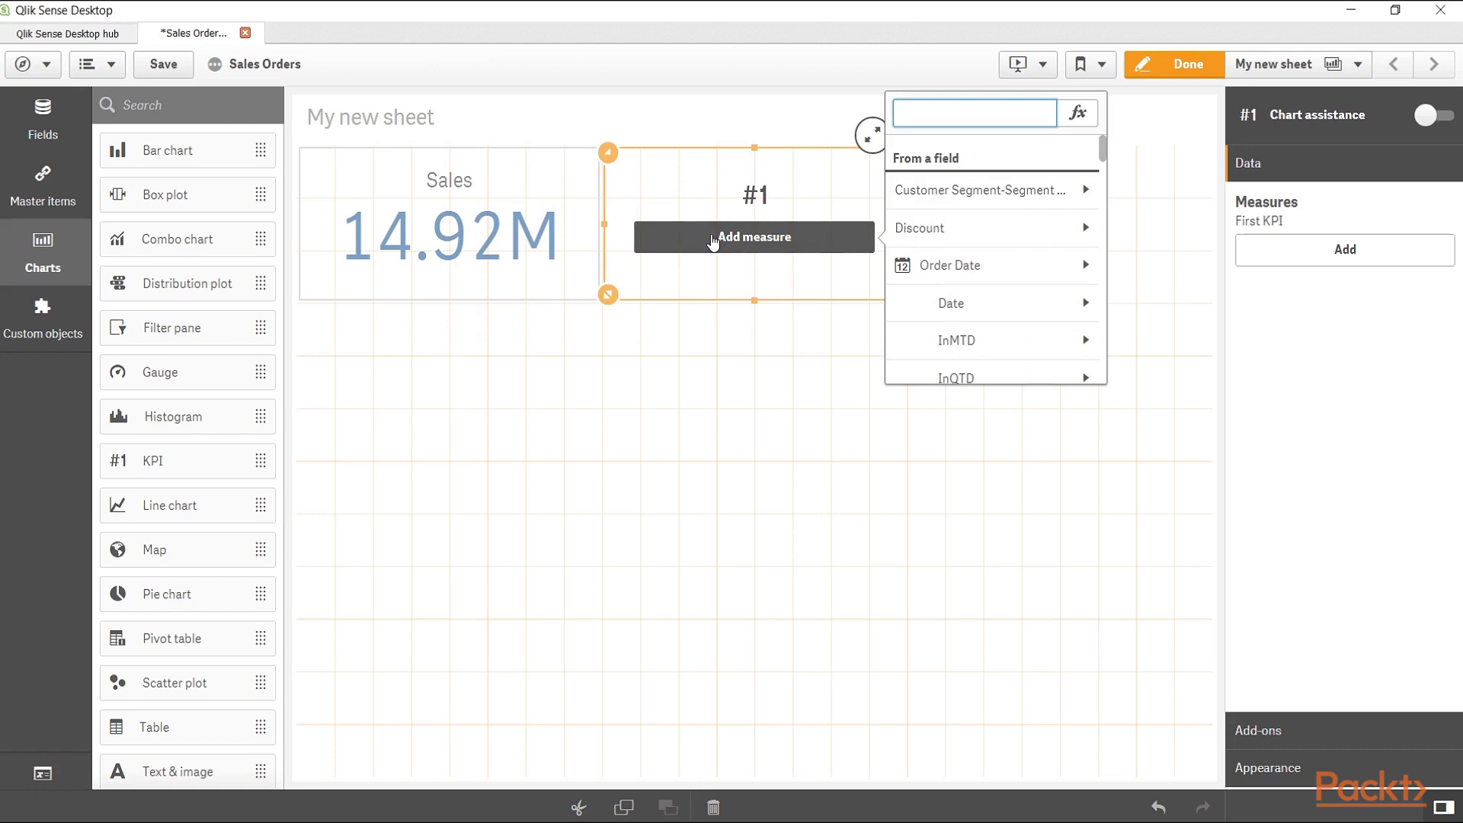
pyautogui.write('Profi')
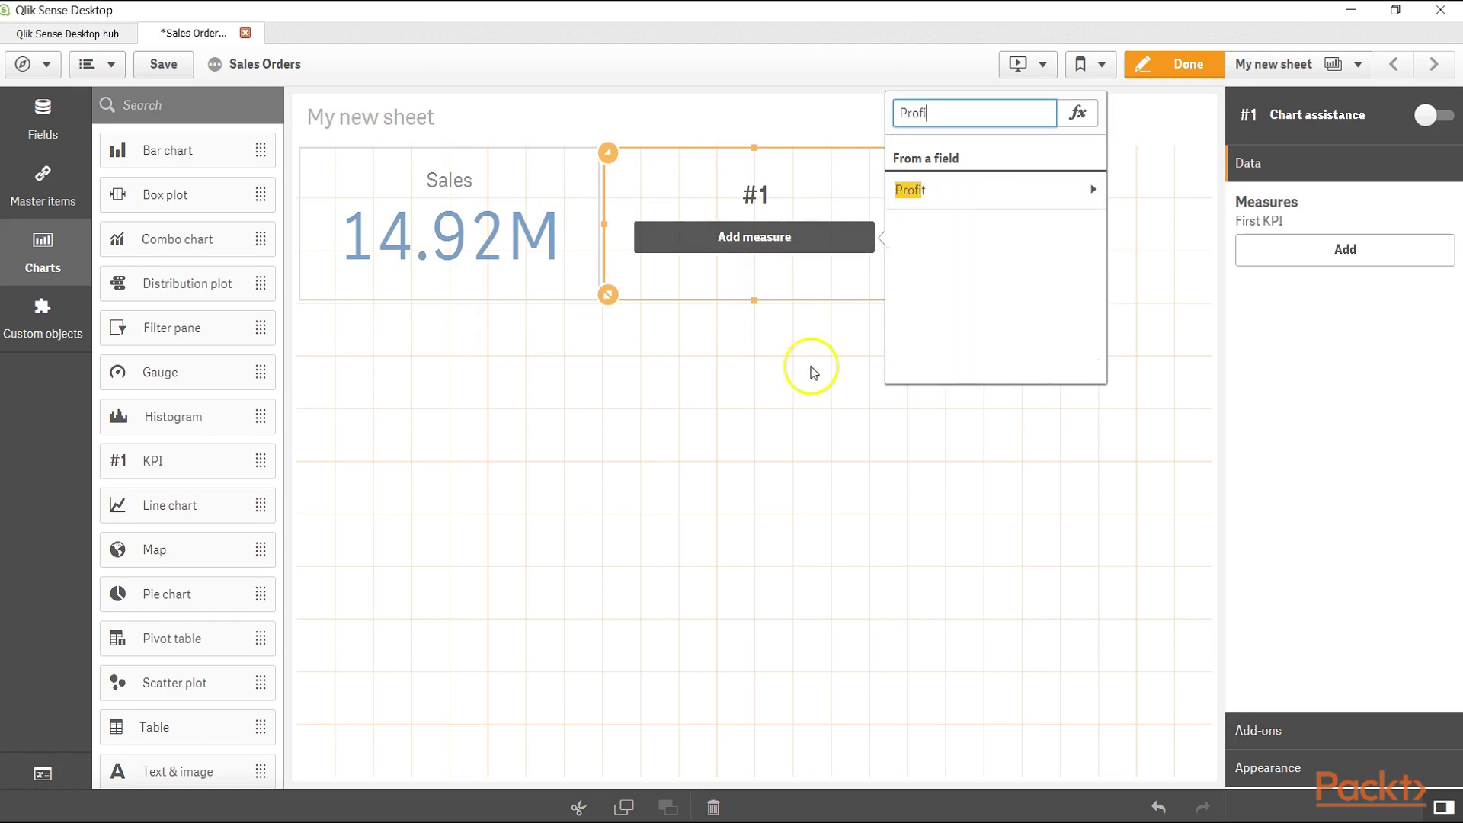
pyautogui.click(1090, 195)
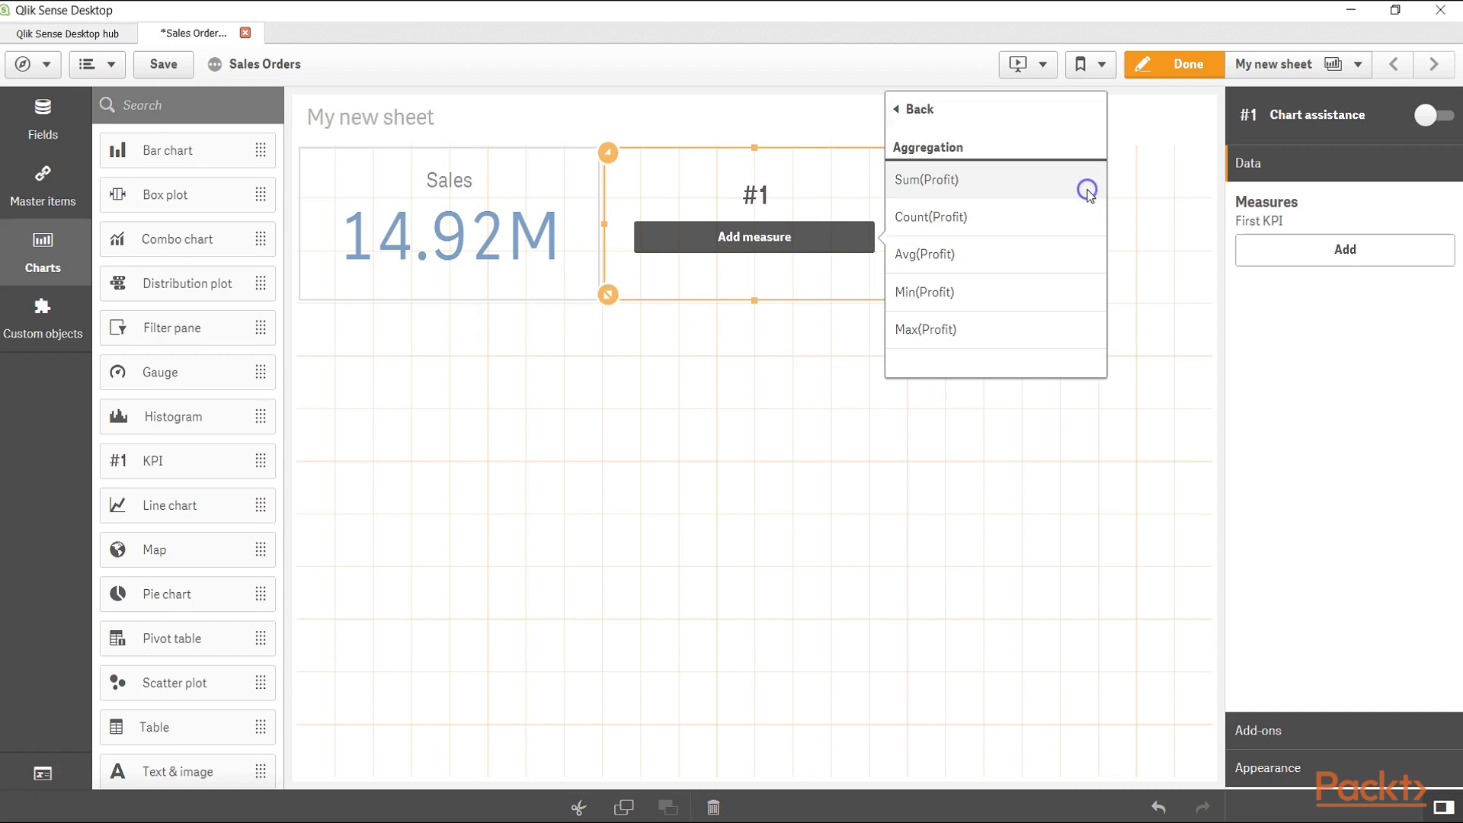
pyautogui.click(976, 188)
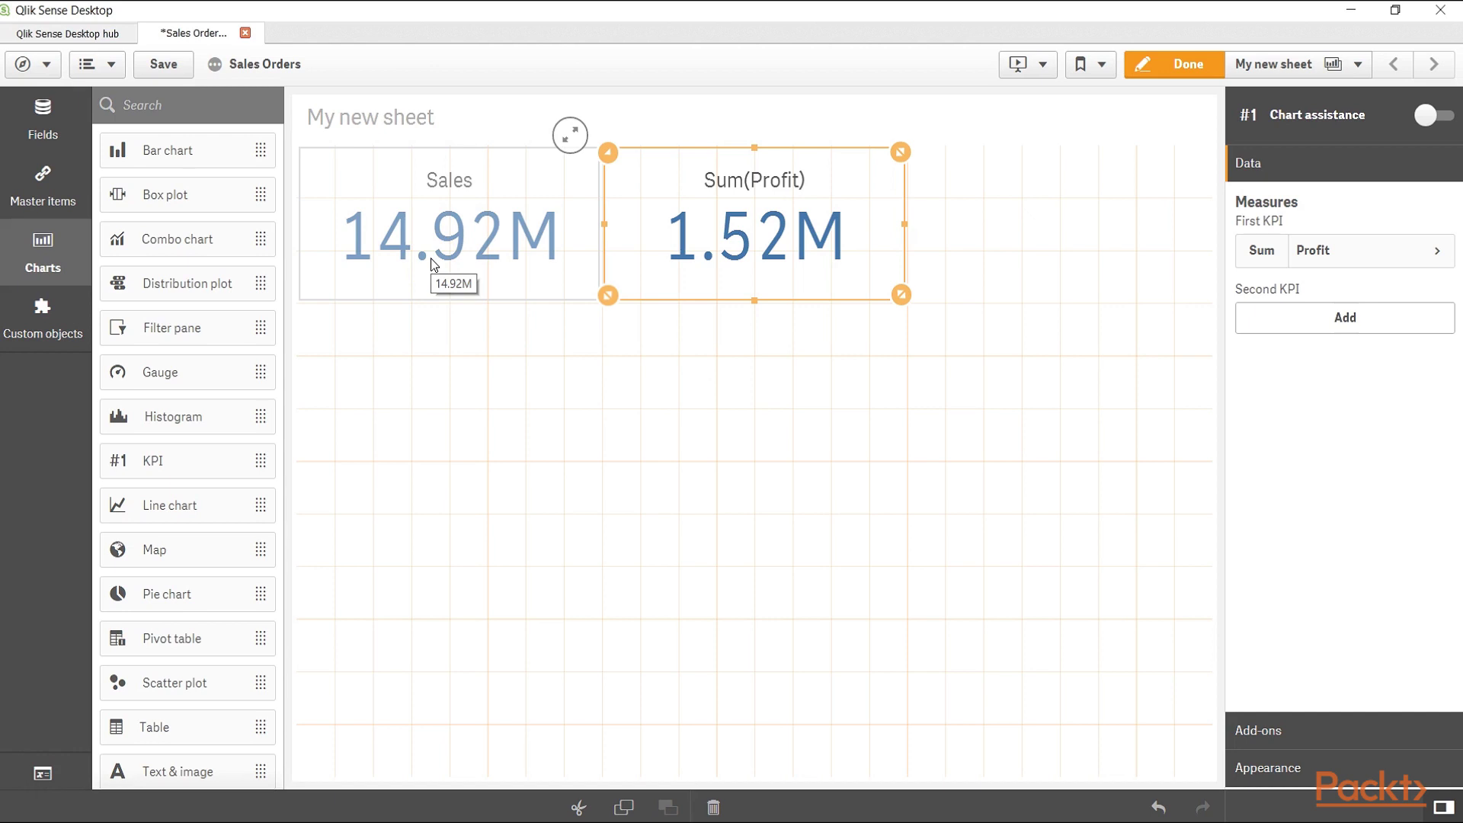
pyautogui.click(743, 259)
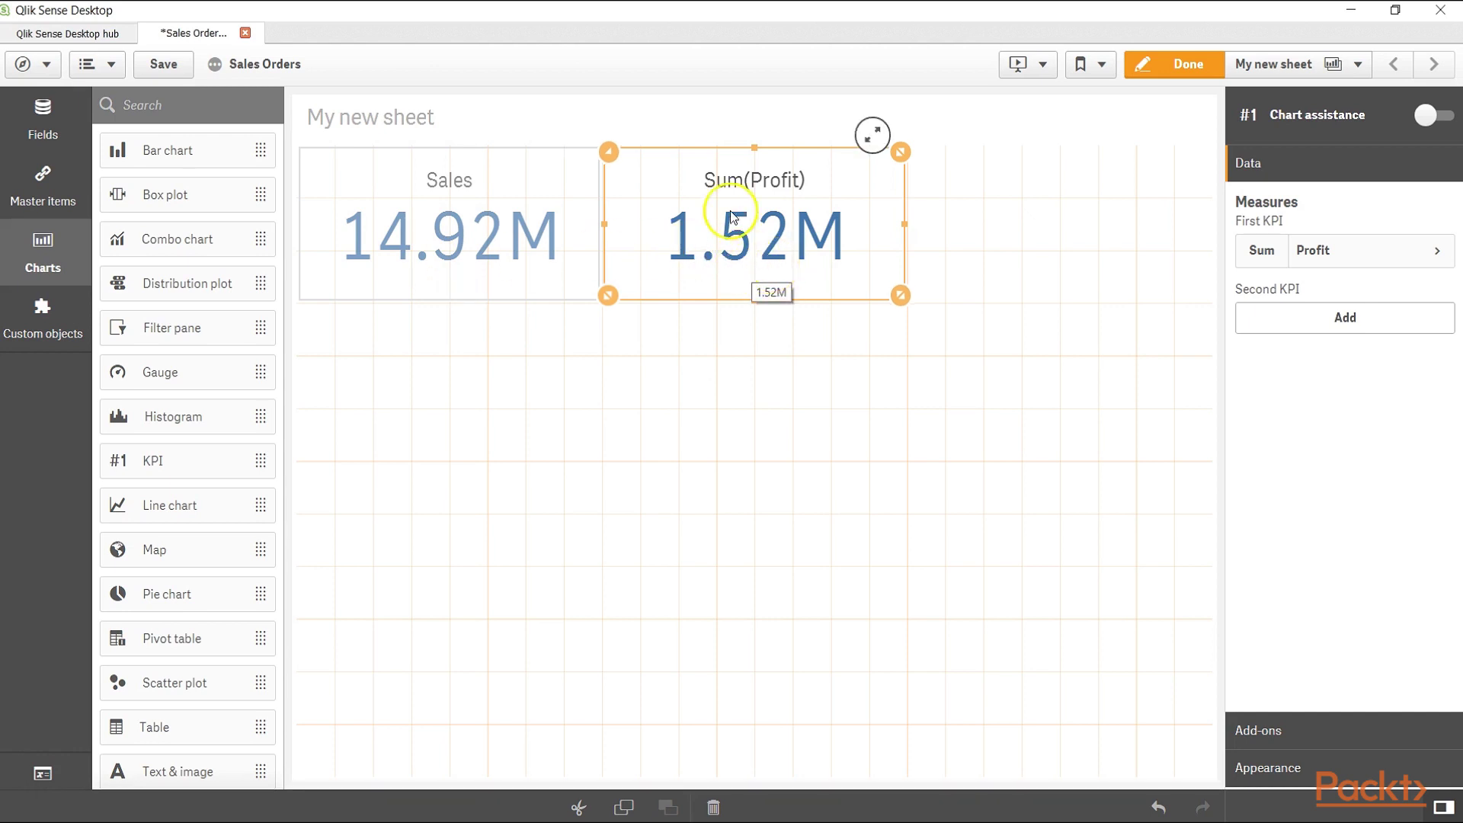
# - Enter 'Profit' as the label of the Sum(Profit) measure
pyautogui.click(1343, 253)
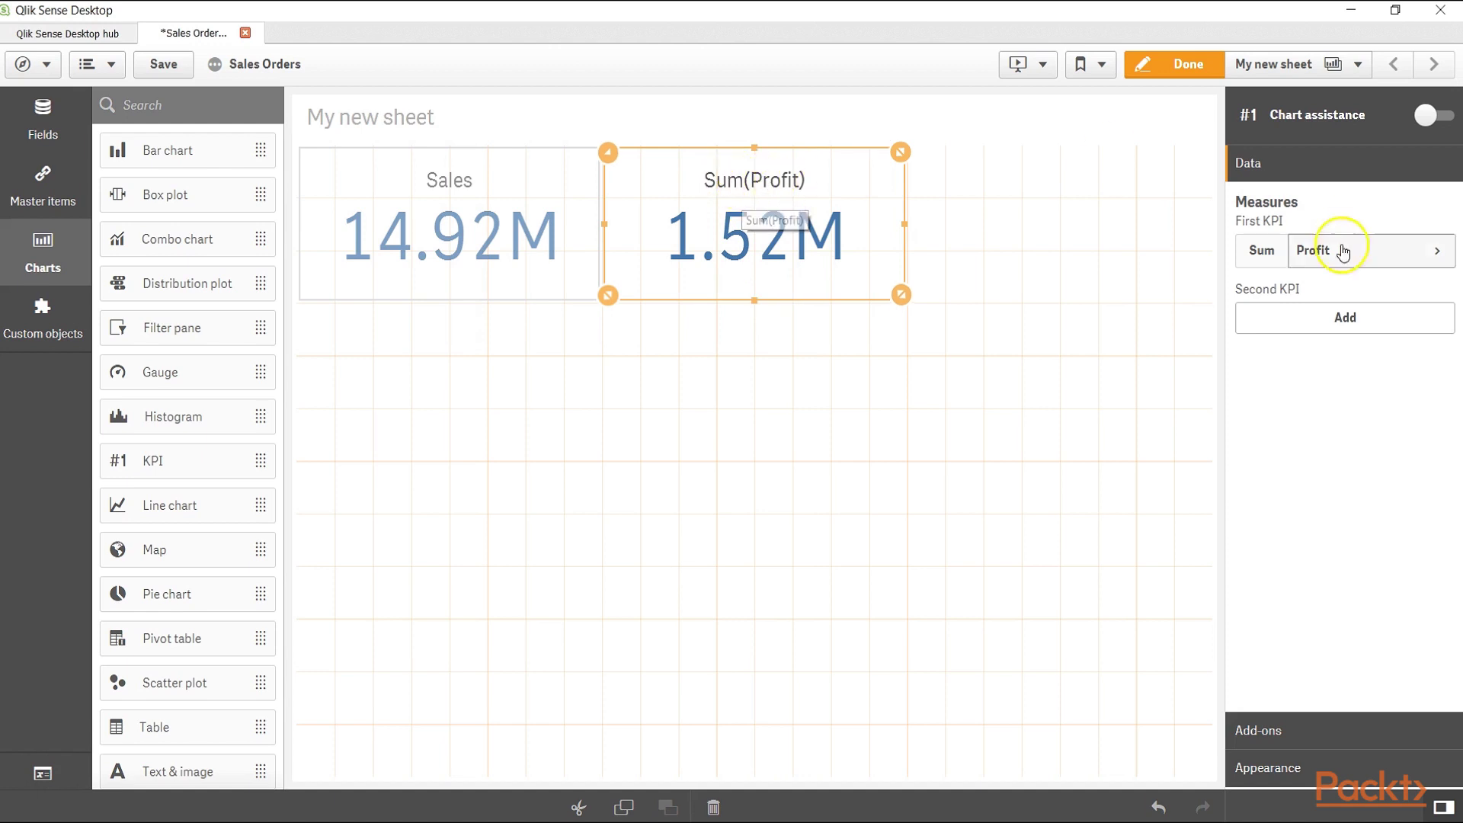
pyautogui.click(1437, 252)
pyautogui.click(1327, 366)
pyautogui.click(1311, 386)
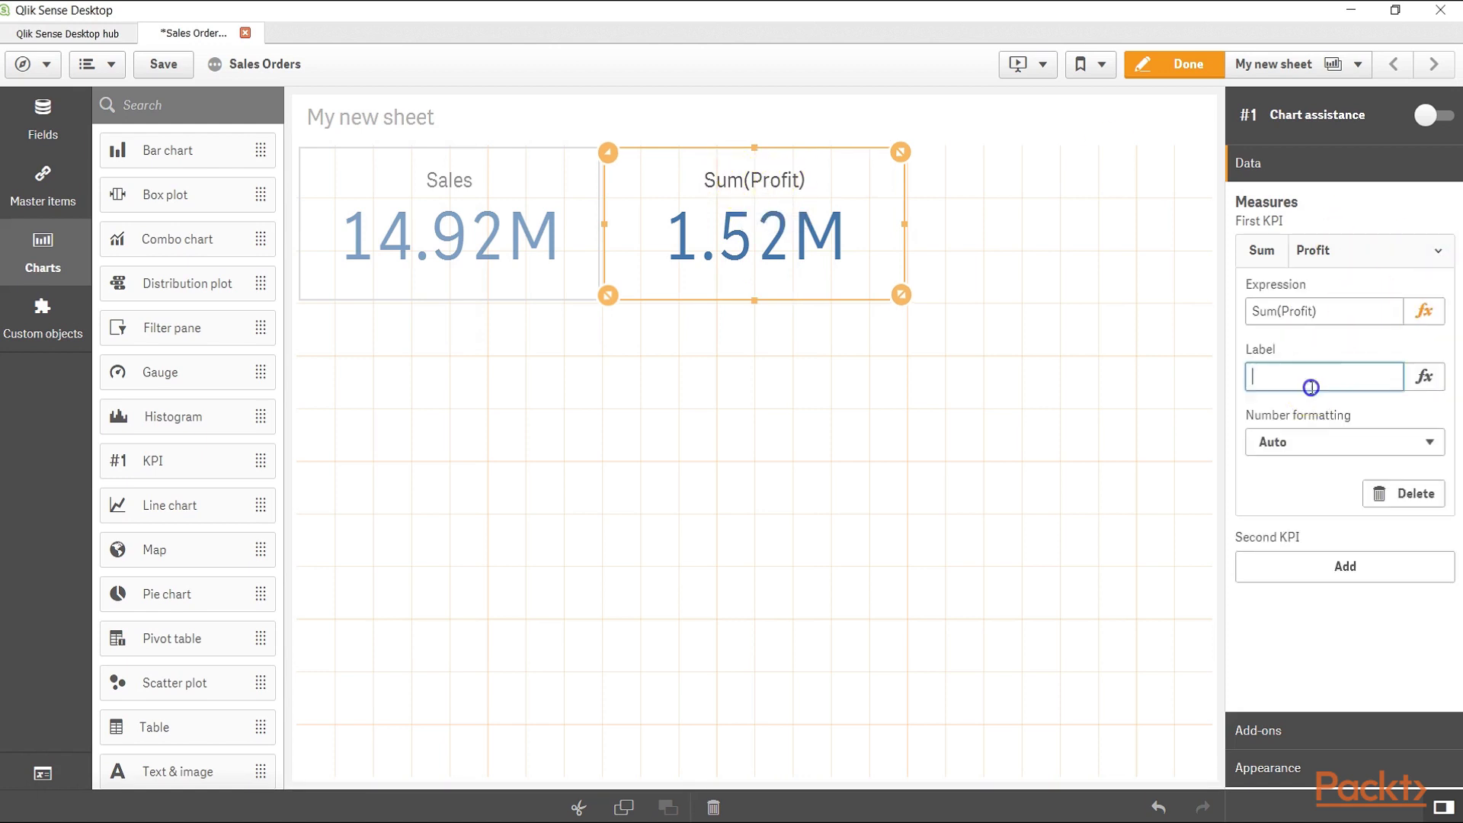
pyautogui.write('Profit')
pyautogui.click(1303, 480)
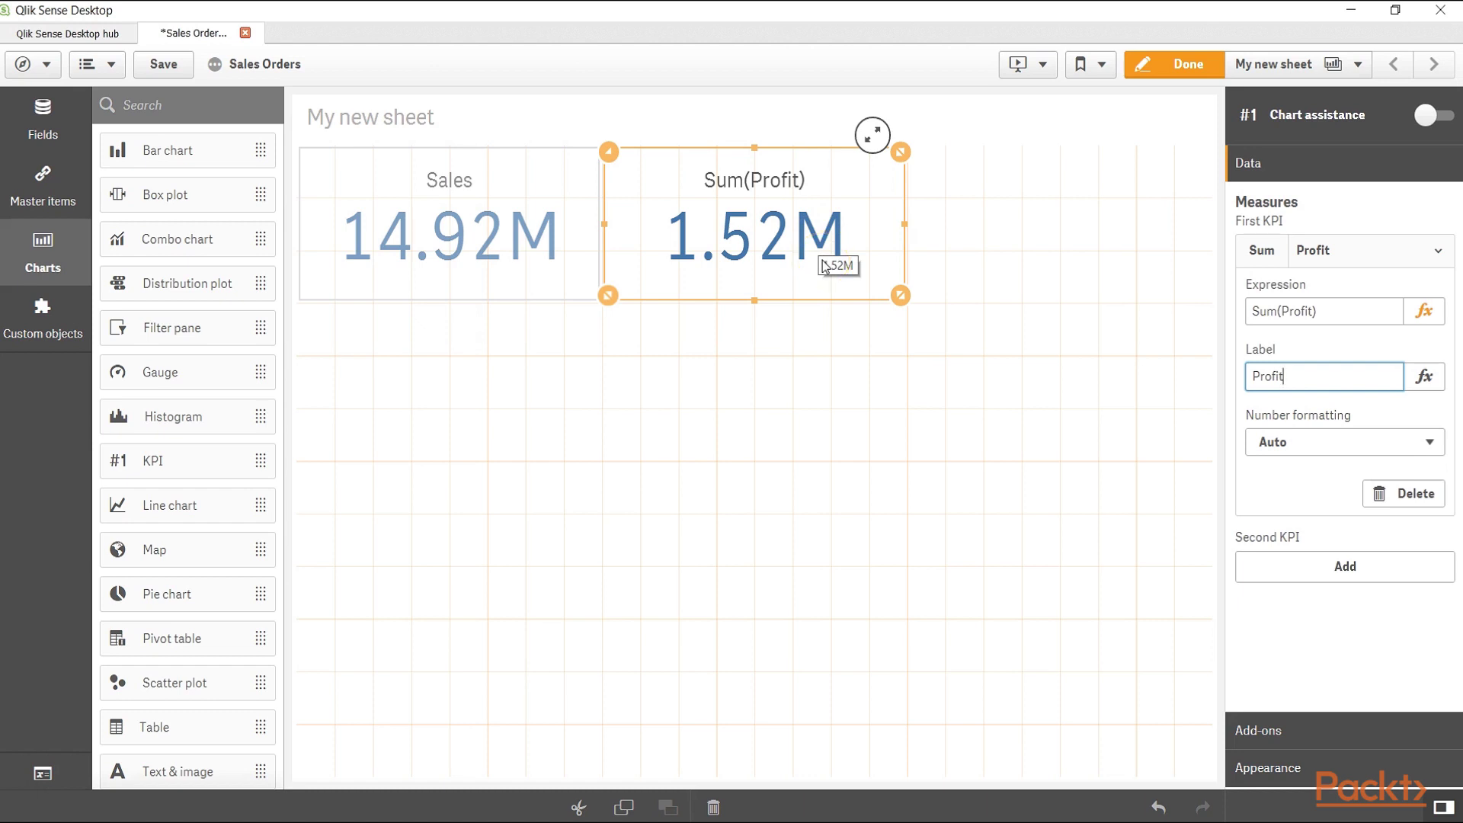
# - Try Money and Number formats on the Profit value, then leave number formatting at Auto
pyautogui.click(1322, 451)
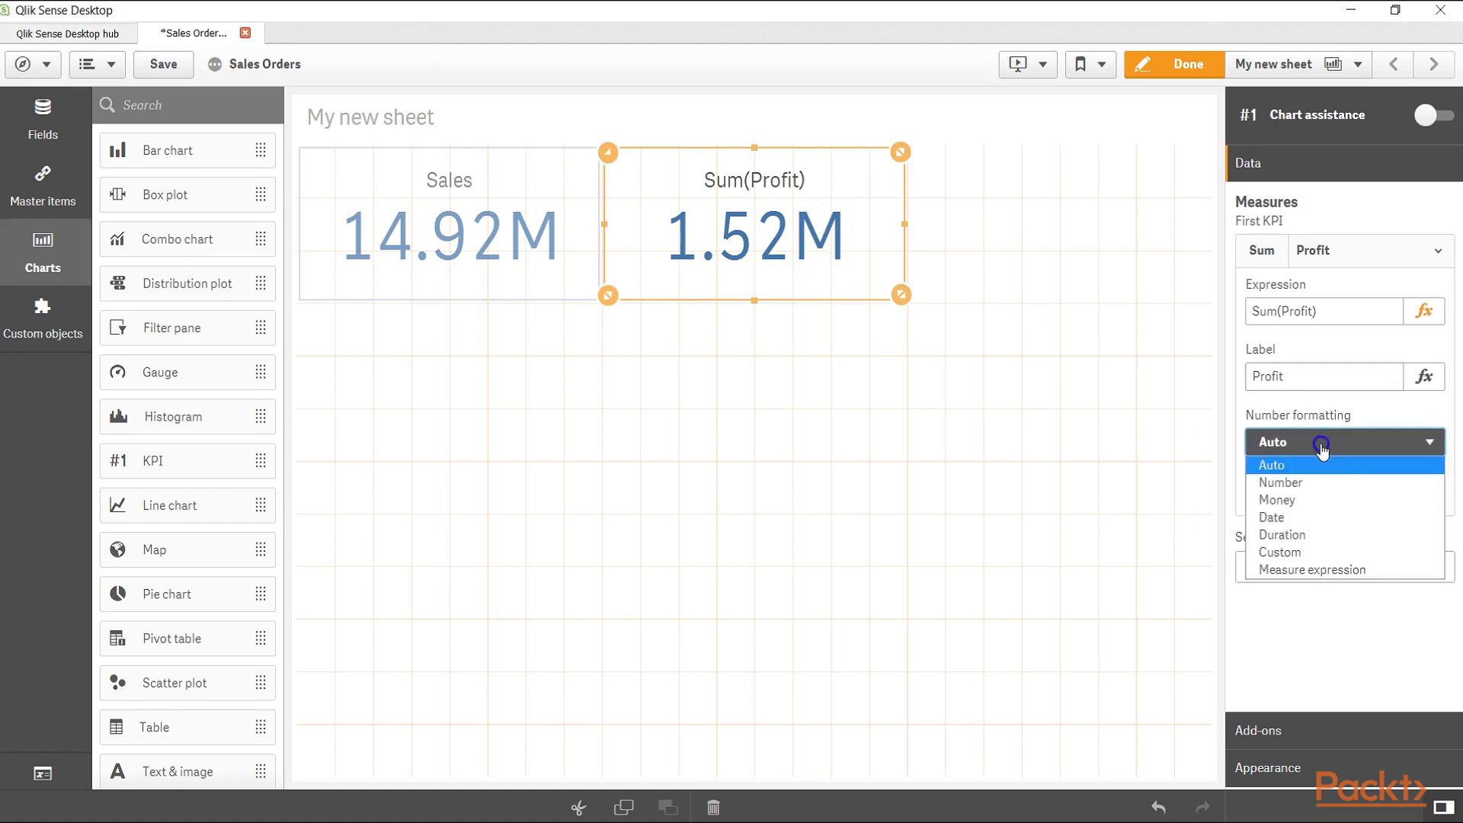
pyautogui.click(1318, 499)
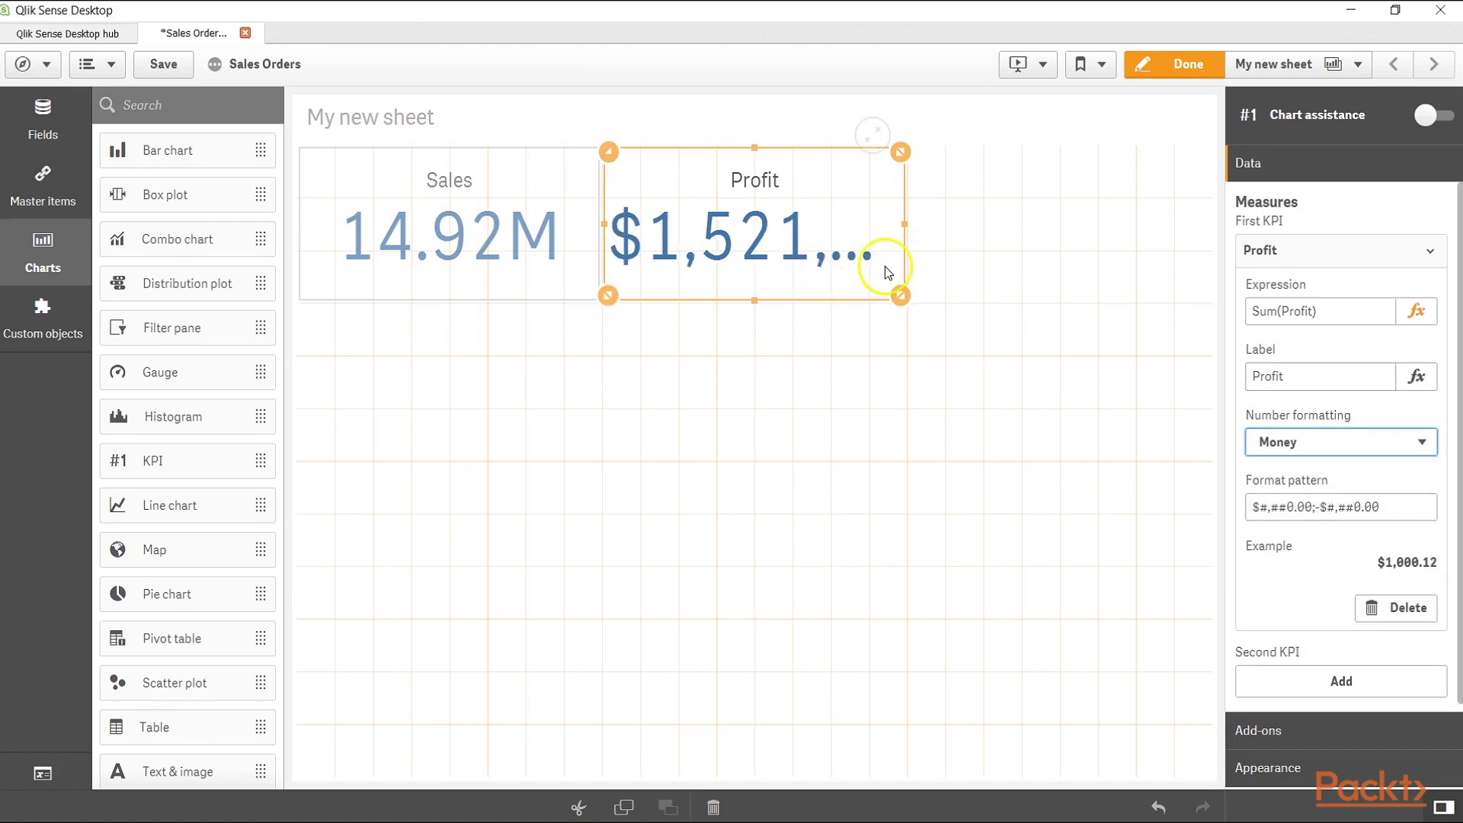
pyautogui.click(1303, 445)
pyautogui.click(1305, 483)
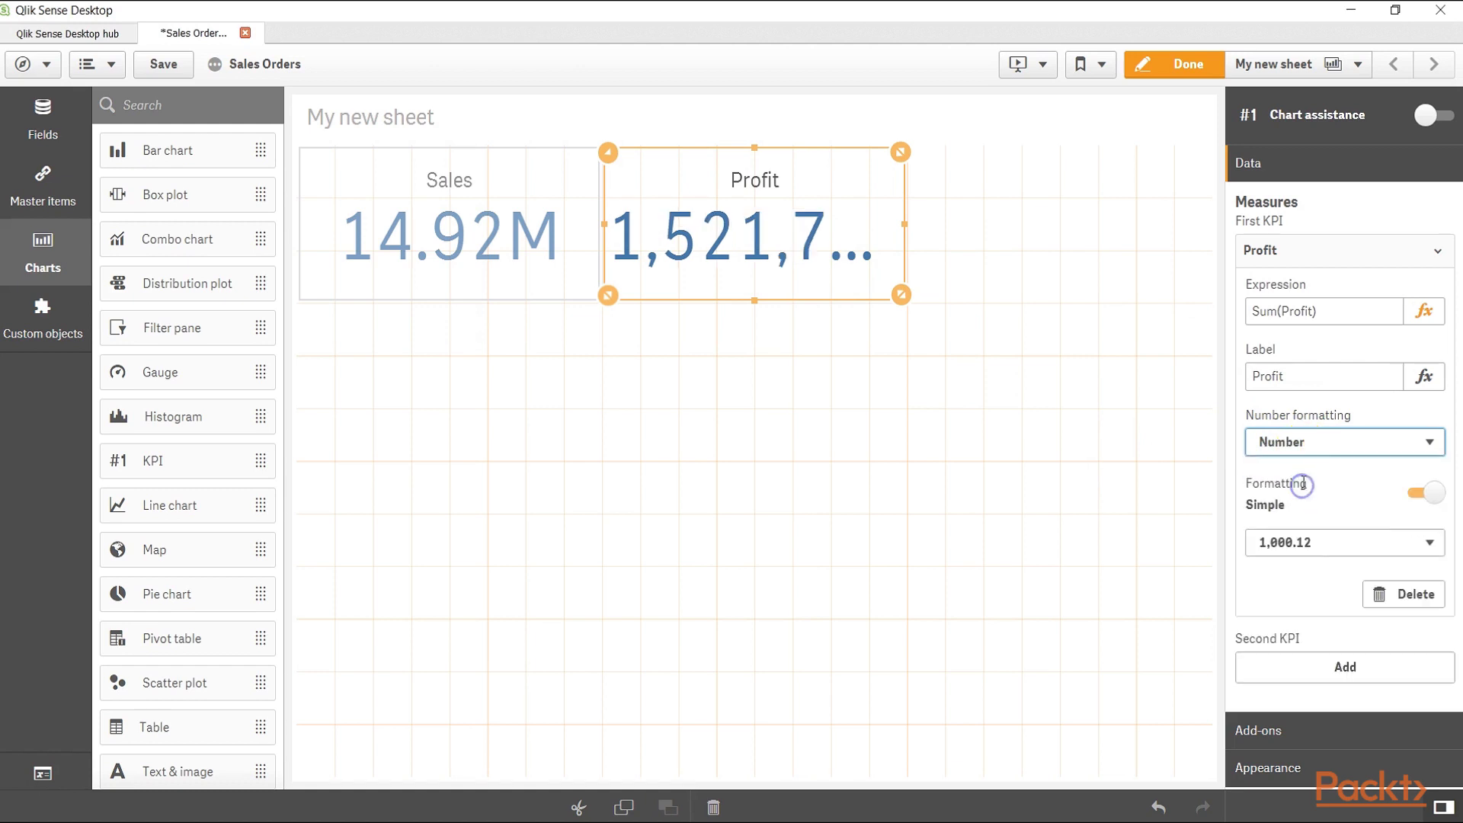
pyautogui.click(1315, 445)
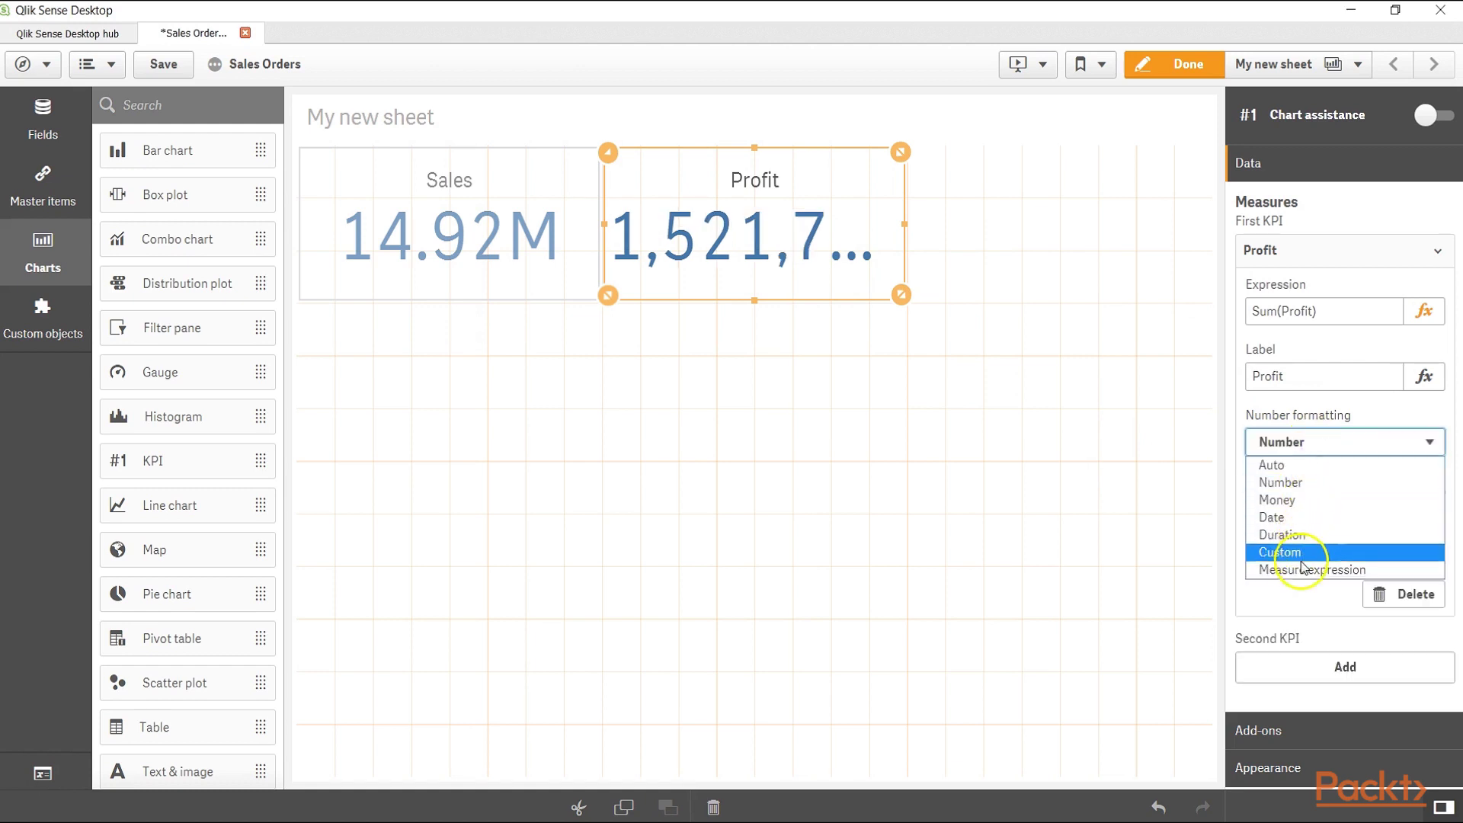
pyautogui.click(1309, 467)
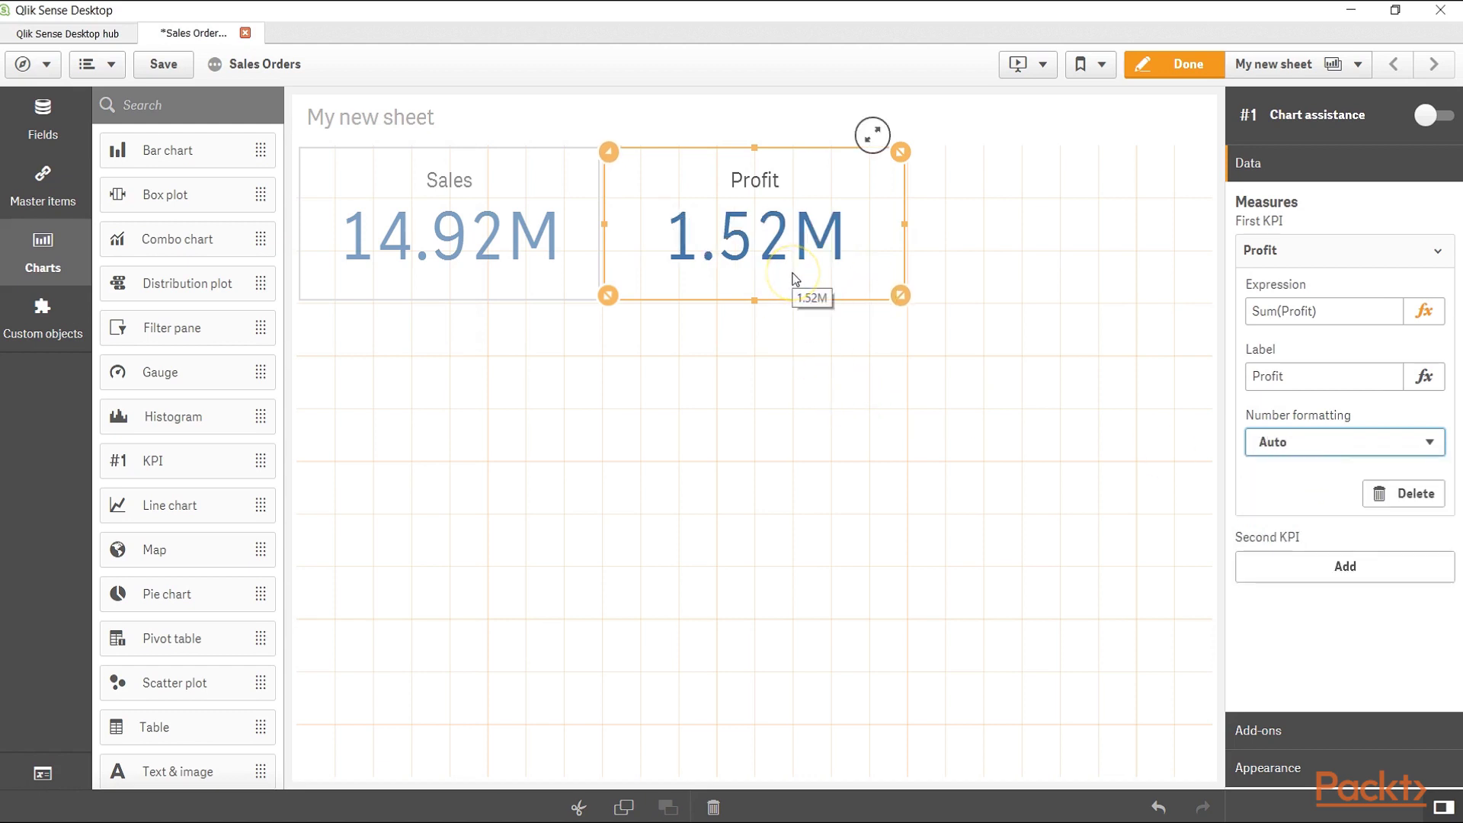
pyautogui.click(1293, 443)
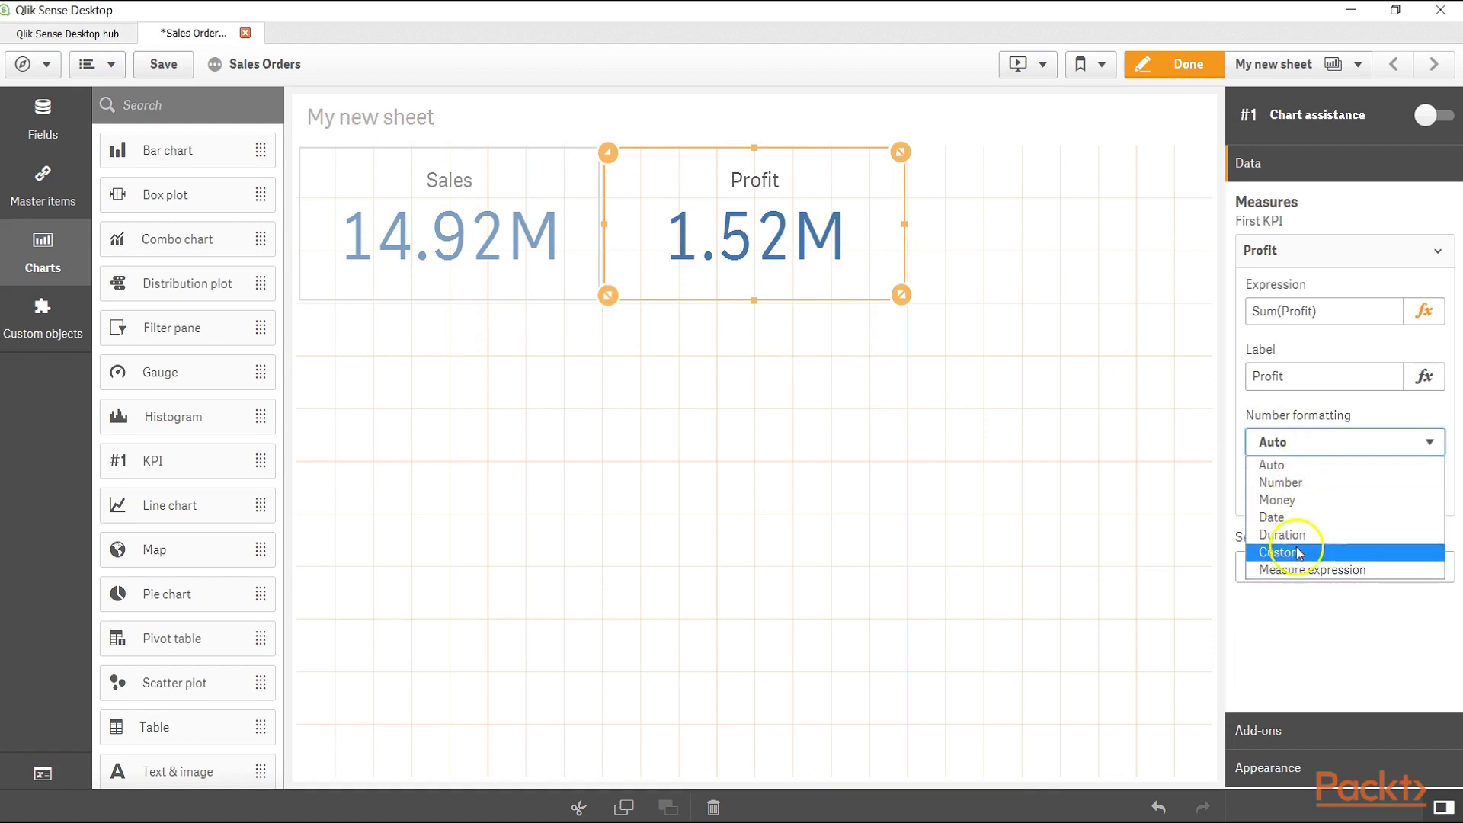
pyautogui.click(1295, 607)
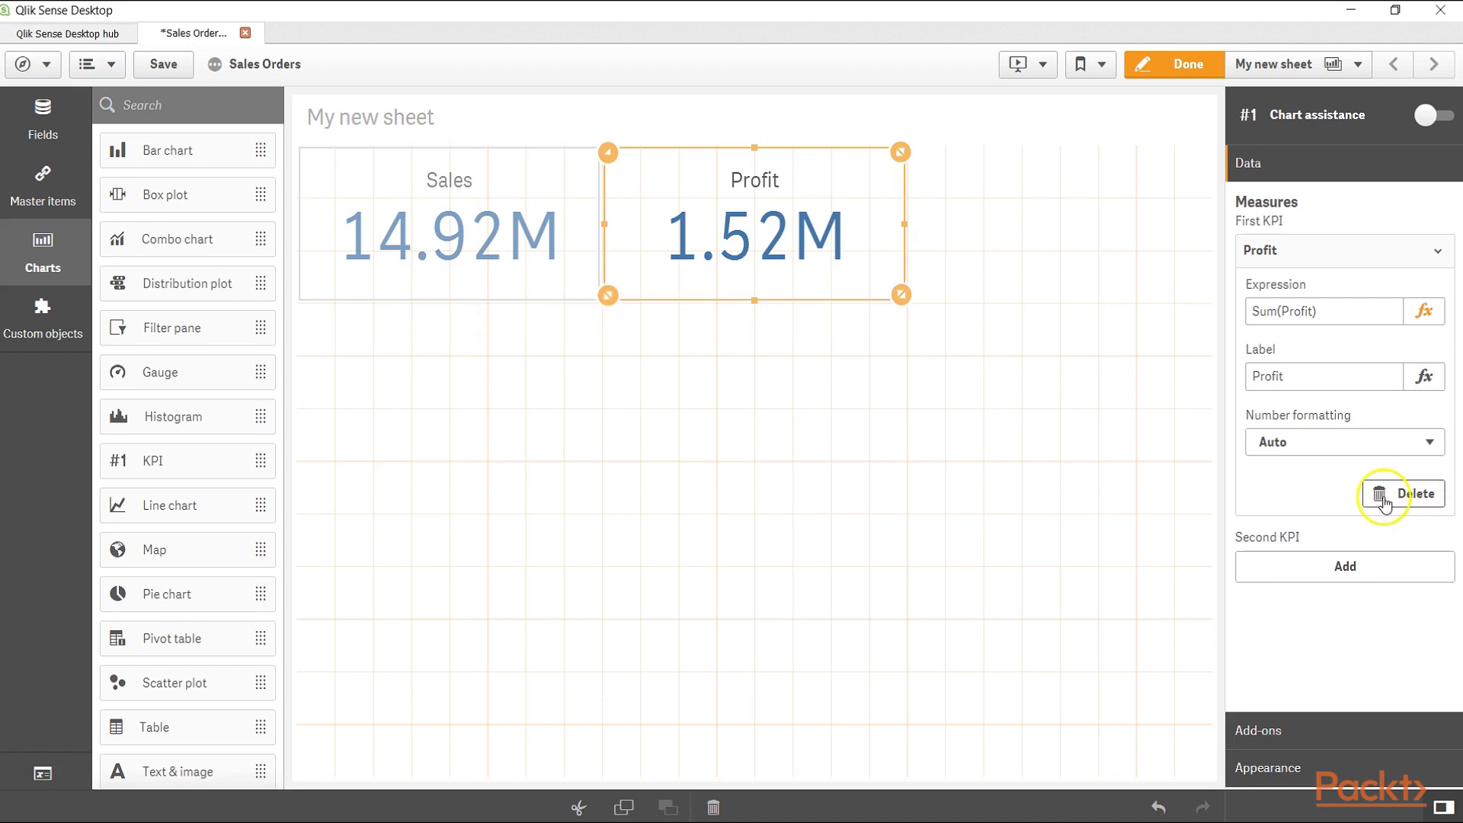
pyautogui.click(1293, 257)
pyautogui.click(1323, 472)
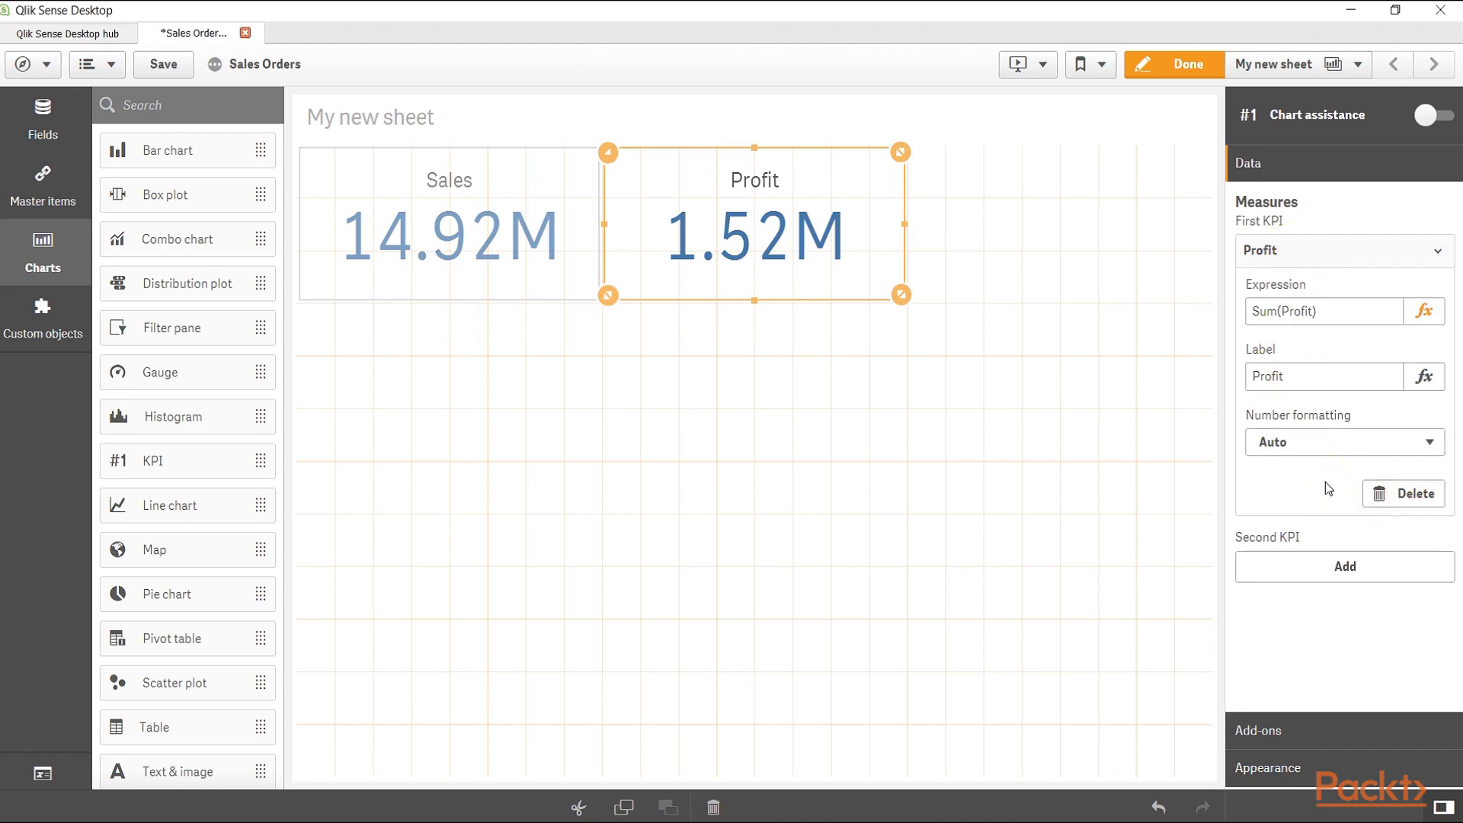
pyautogui.click(1278, 537)
# - Add Avg(Discount) as the Profit tile's second KPI, labelled Discount and showing 0.05
pyautogui.click(1340, 581)
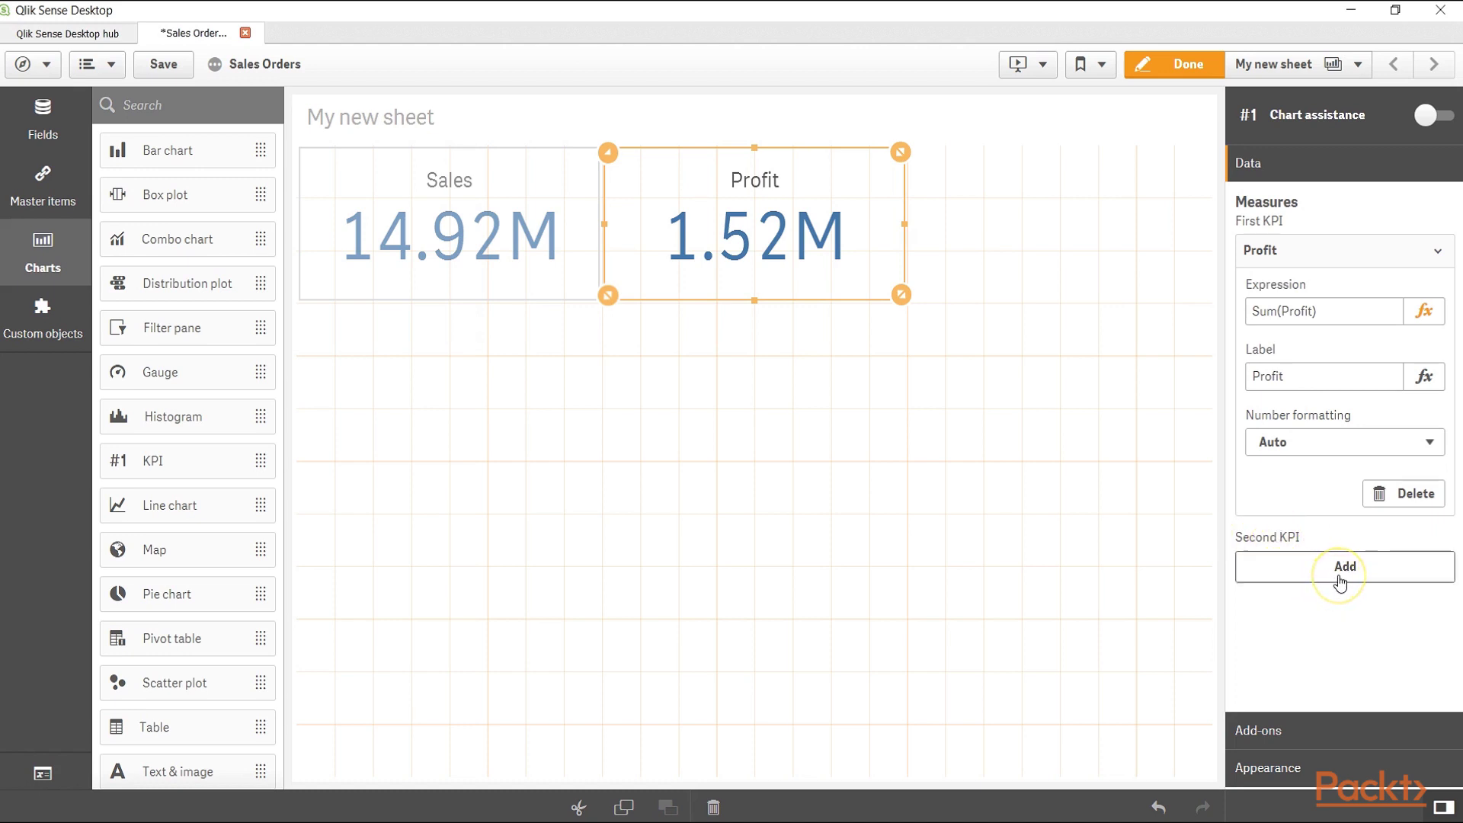
pyautogui.click(1305, 409)
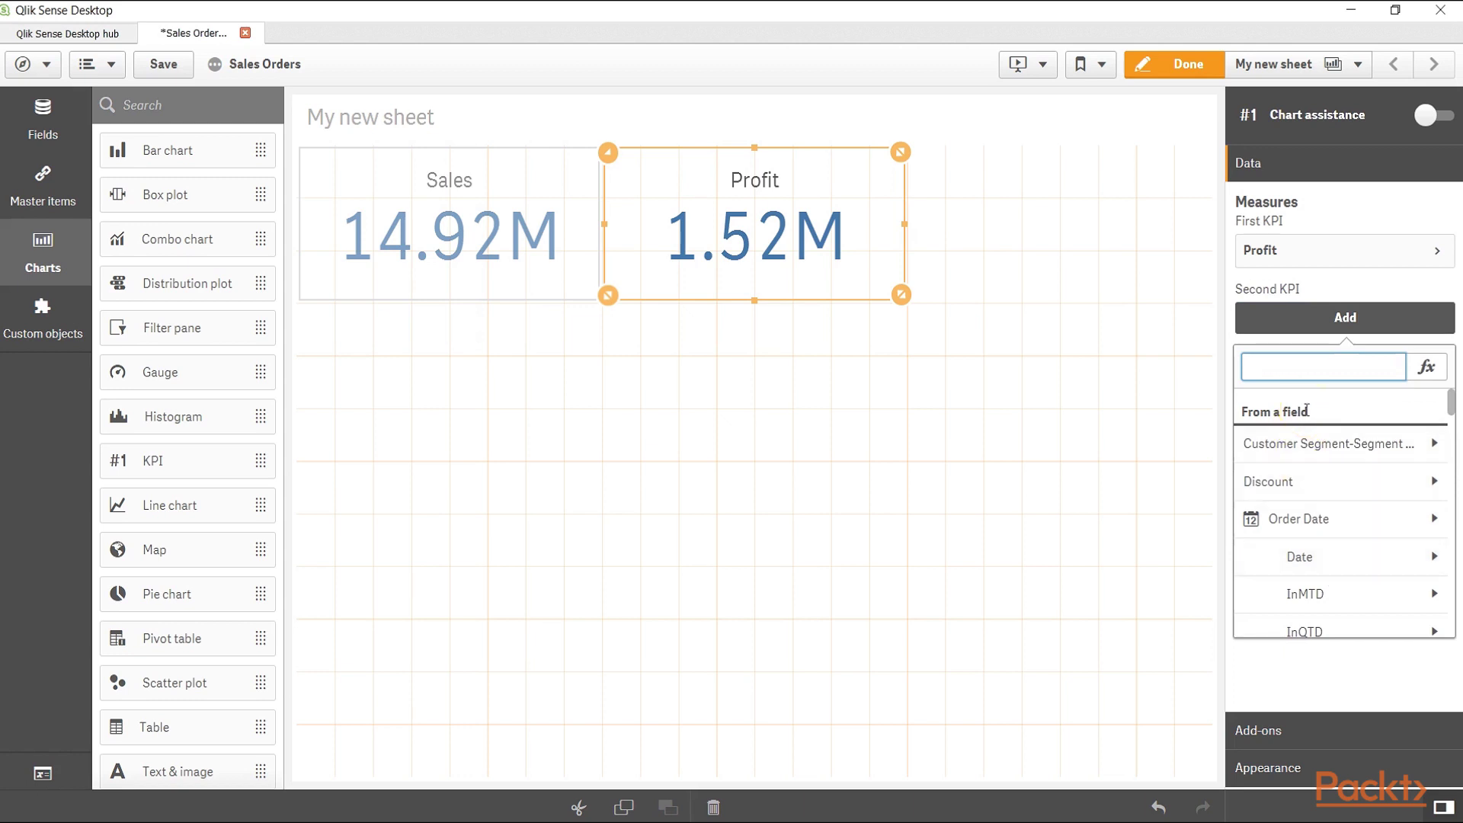
pyautogui.write('di')
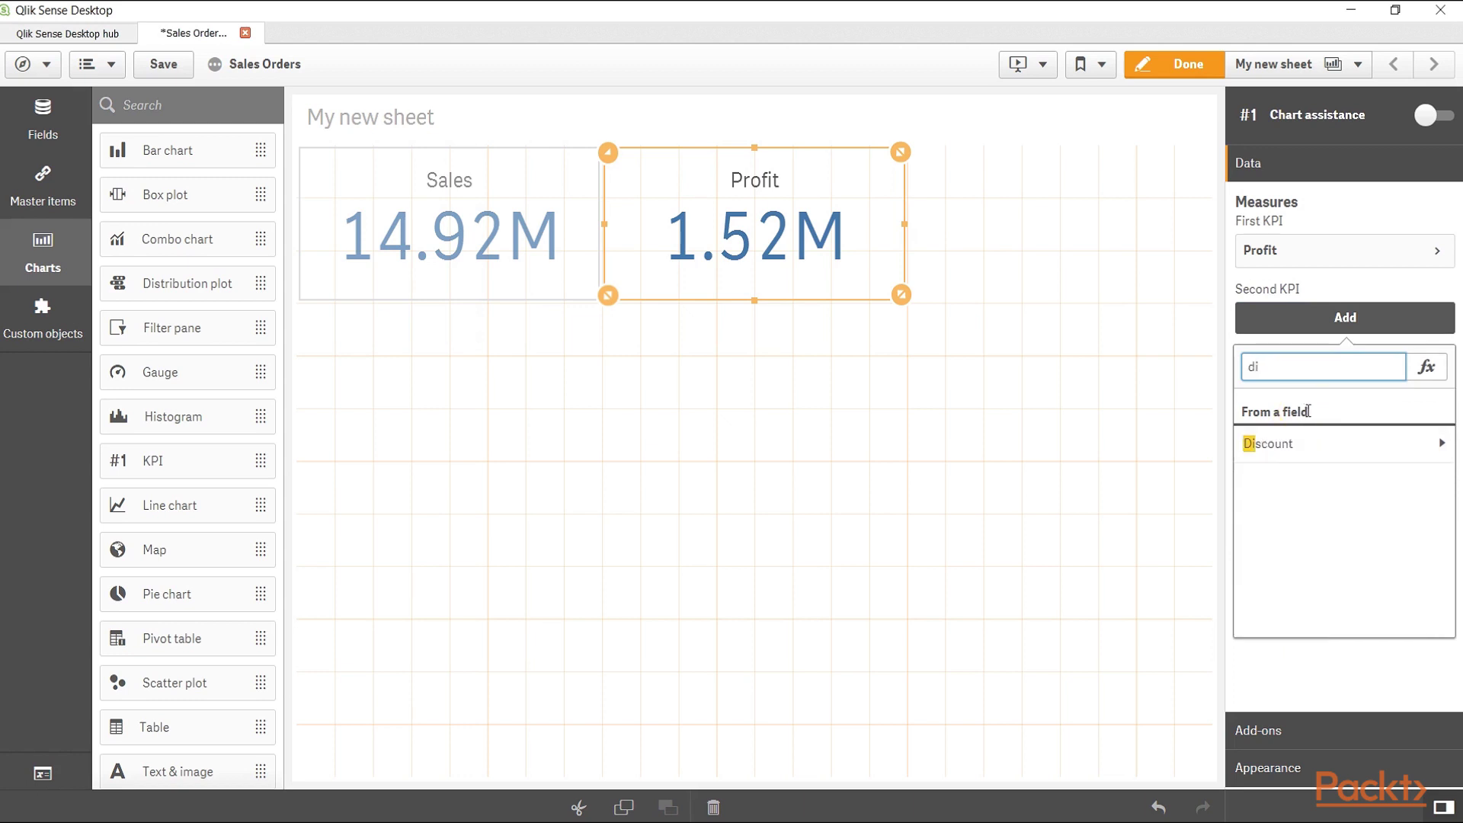
pyautogui.click(1440, 445)
pyautogui.click(1323, 509)
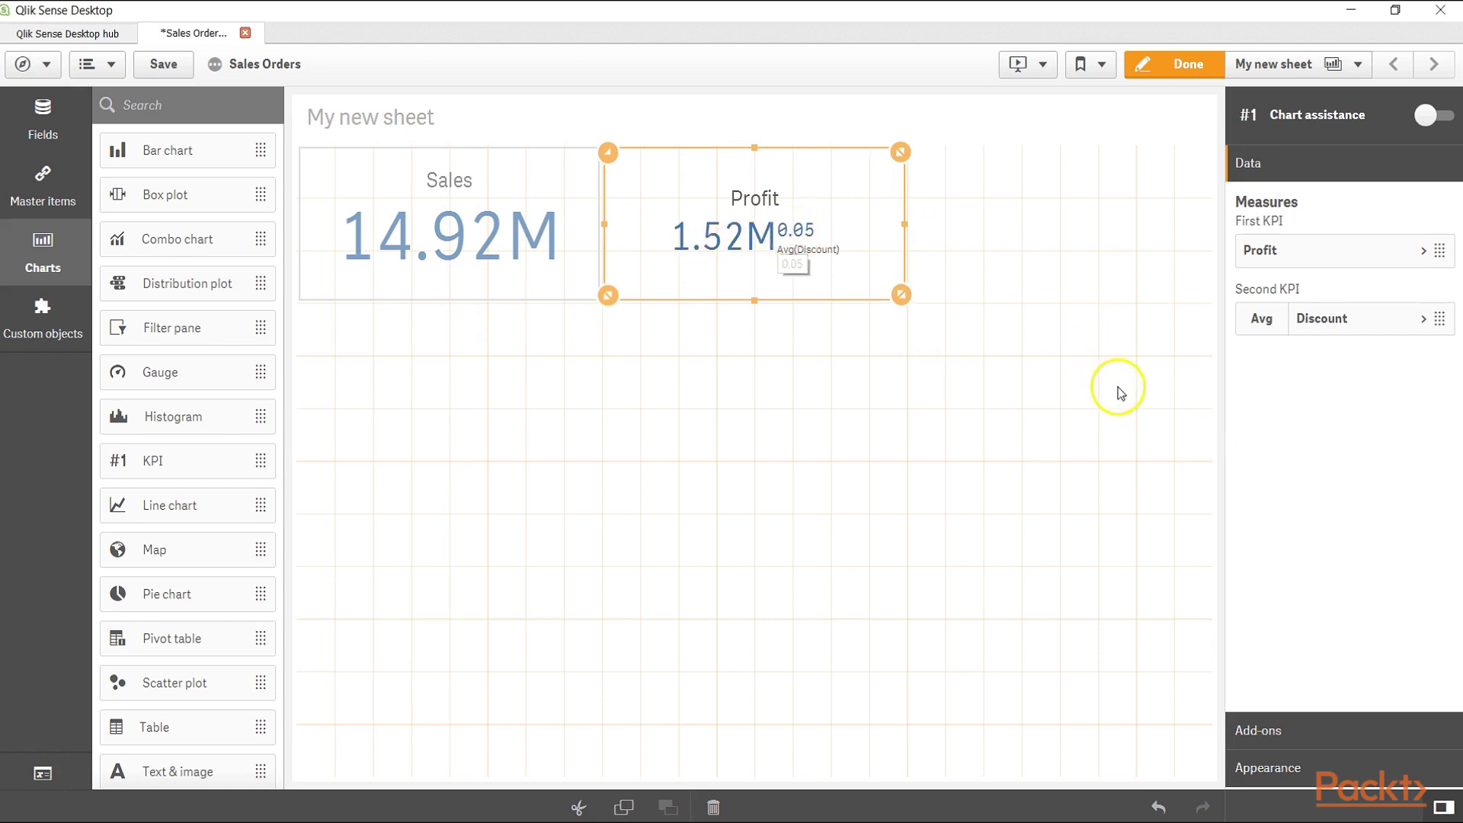
pyautogui.click(1425, 318)
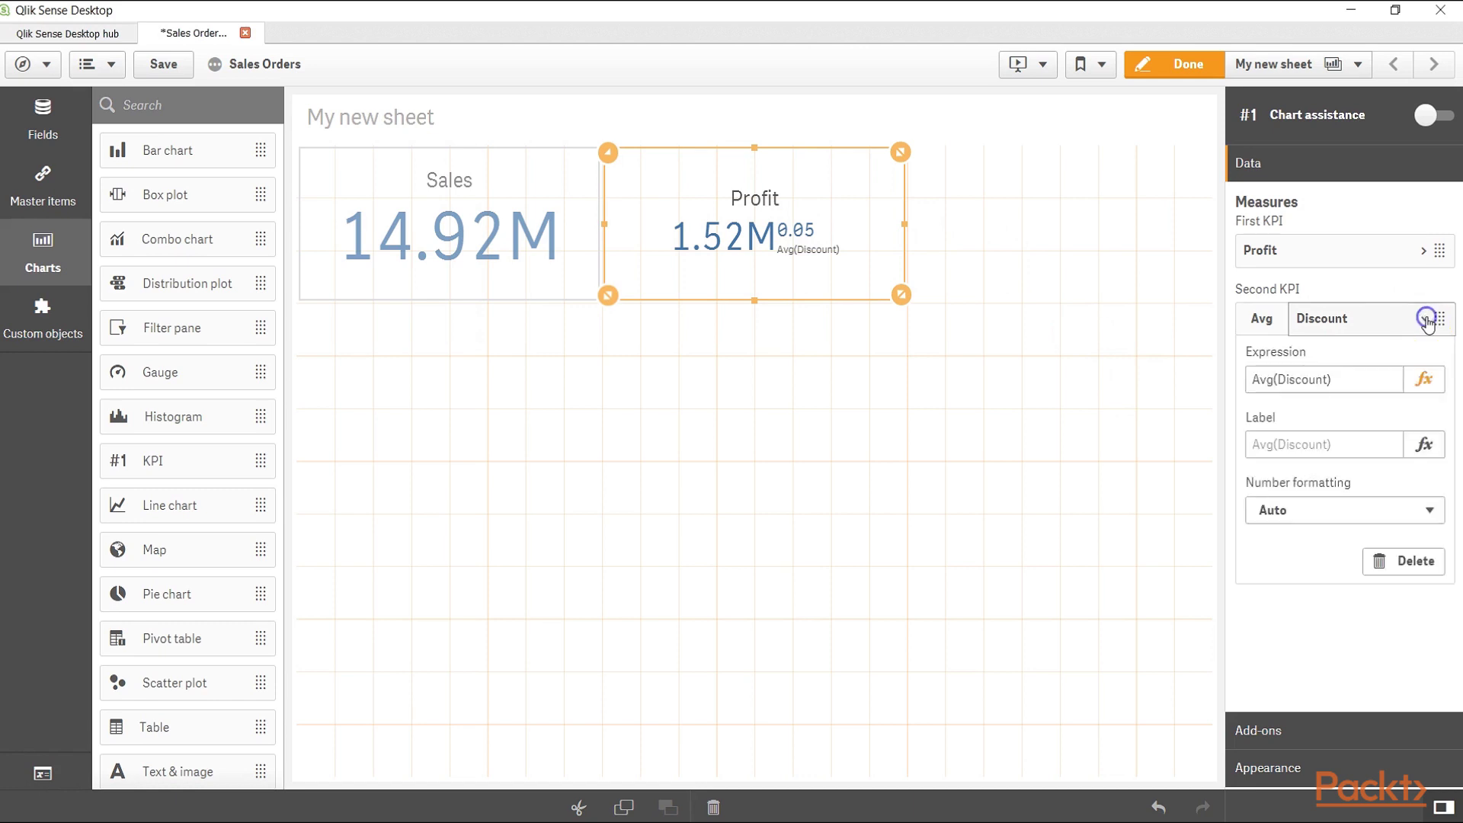
pyautogui.click(1353, 442)
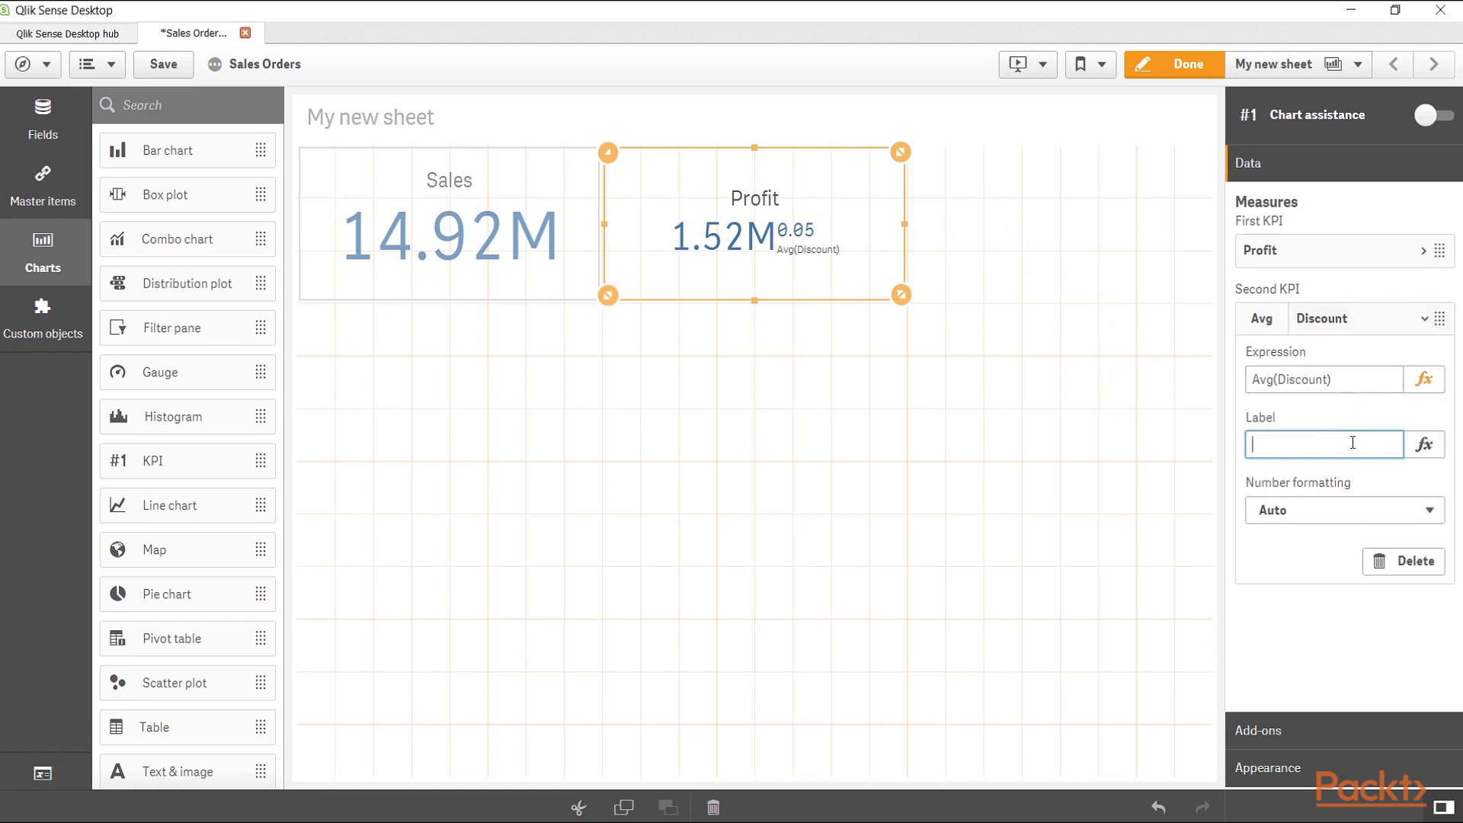
pyautogui.click(1335, 625)
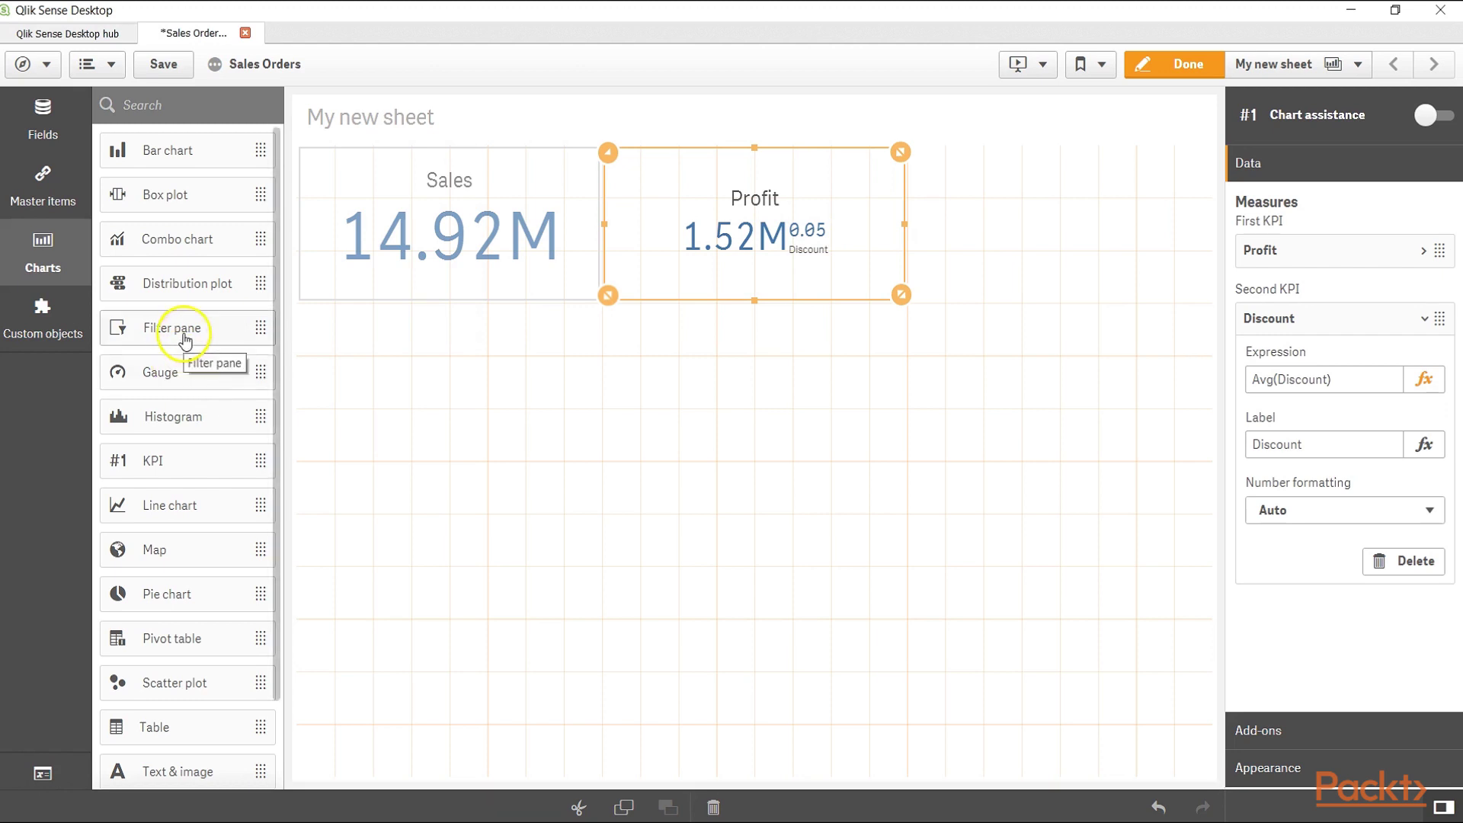
# - Add a filter pane below the Sales KPI using the Order Priority dimension
pyautogui.moveTo(185, 341); pyautogui.dragTo(330, 395)
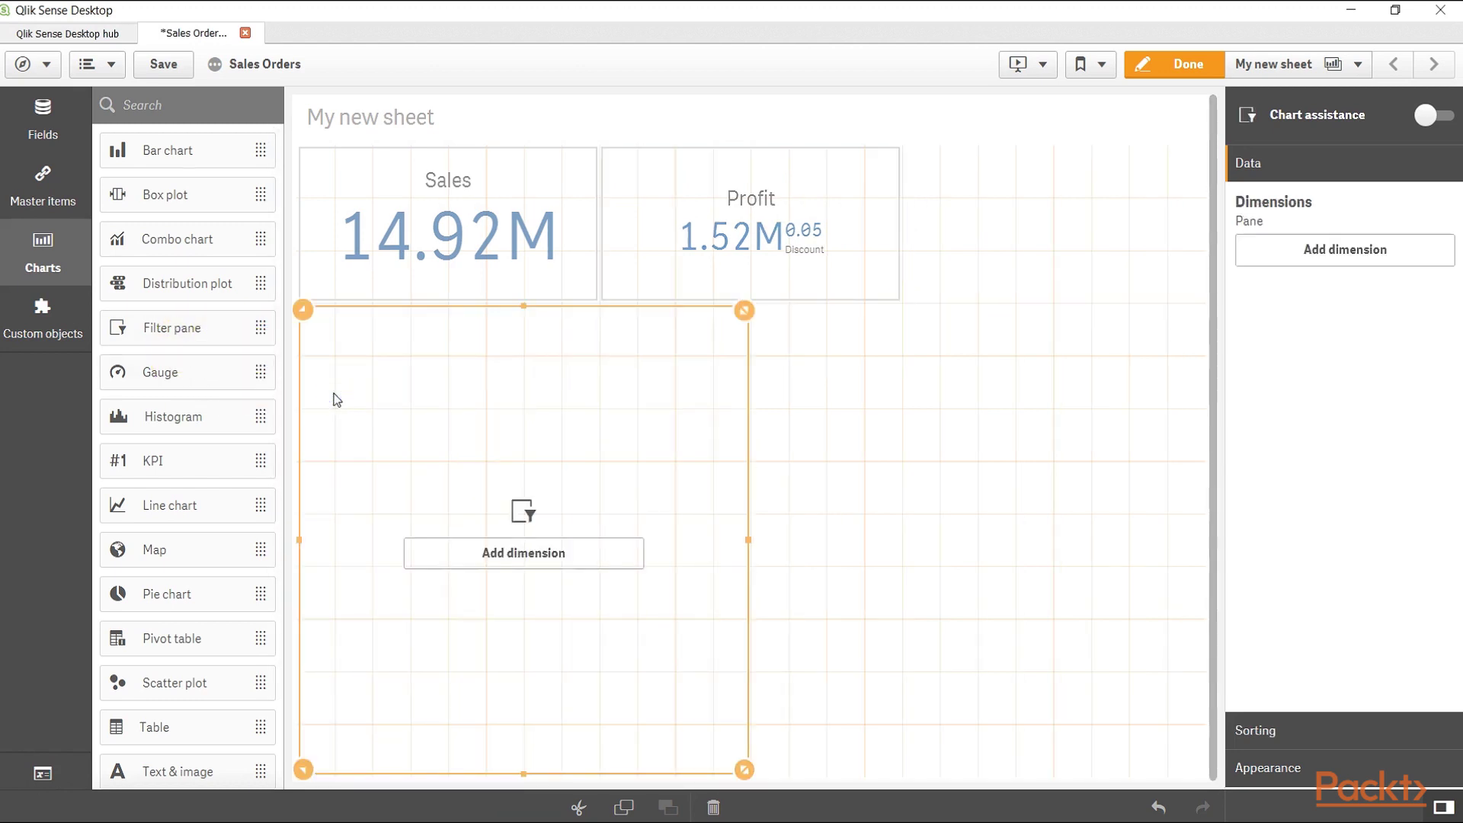
pyautogui.click(511, 558)
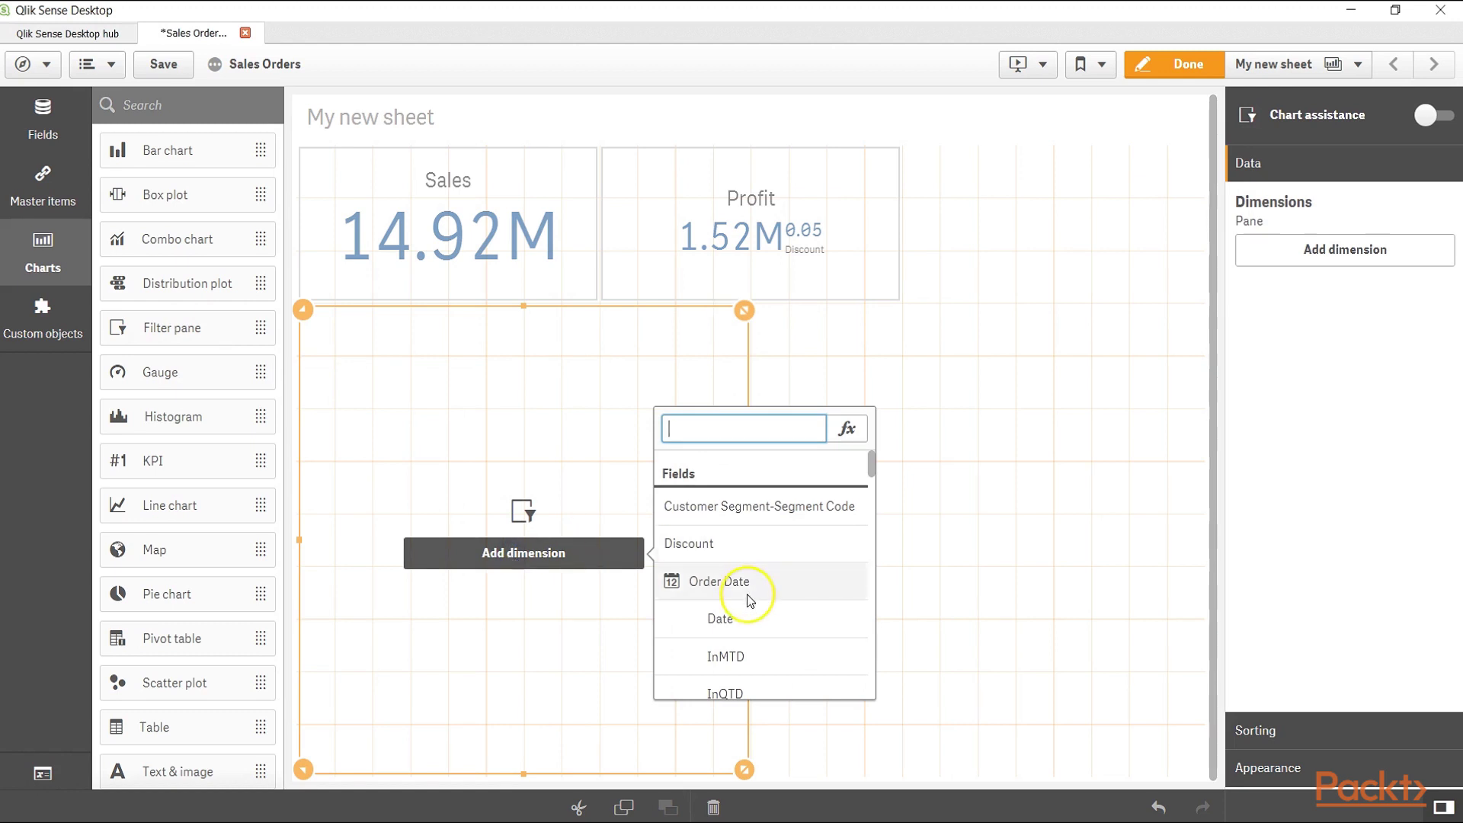
pyautogui.scroll(-15, 749, 600)
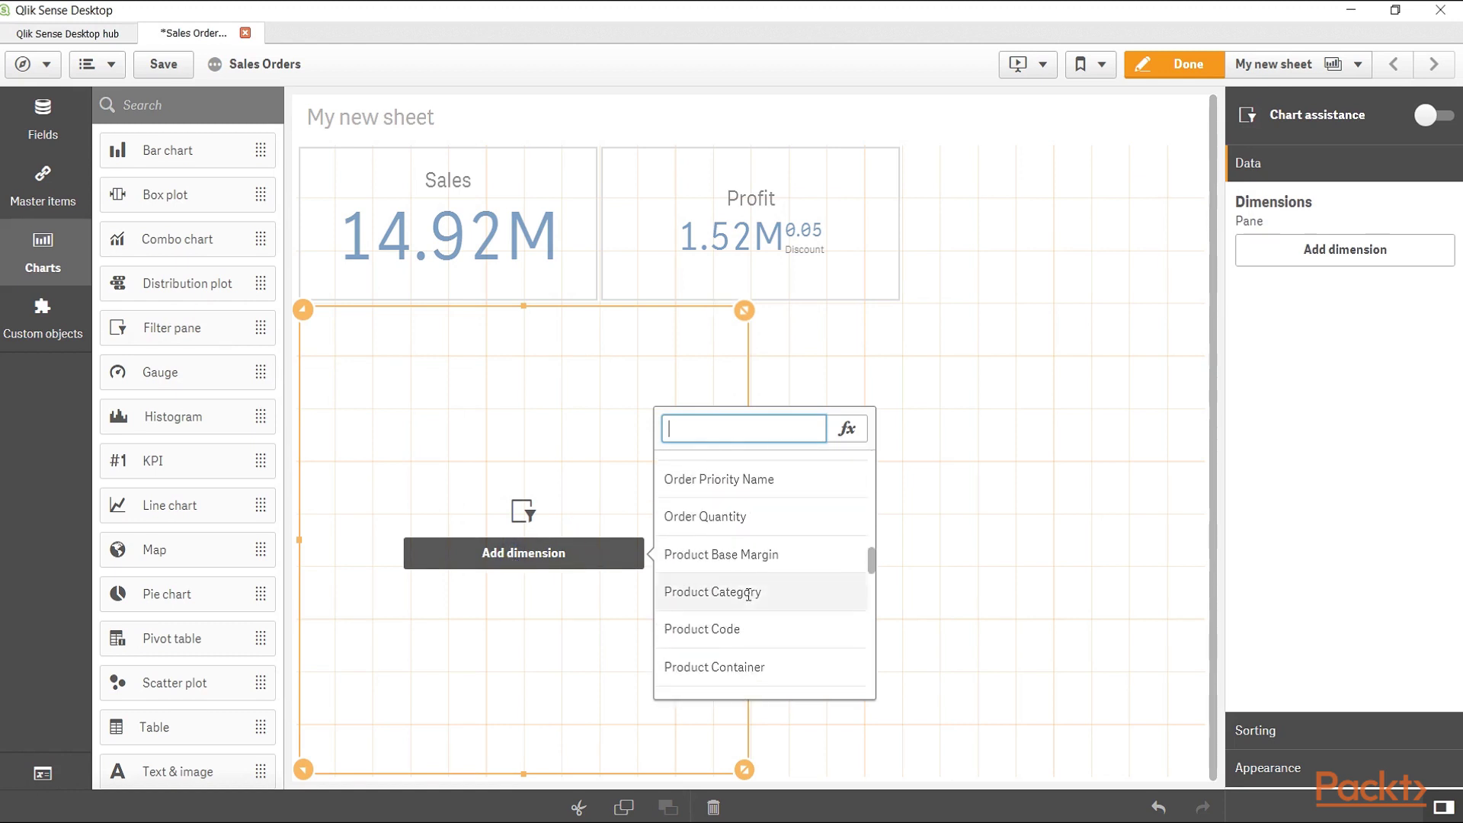
pyautogui.scroll(2, 749, 596)
pyautogui.click(731, 524)
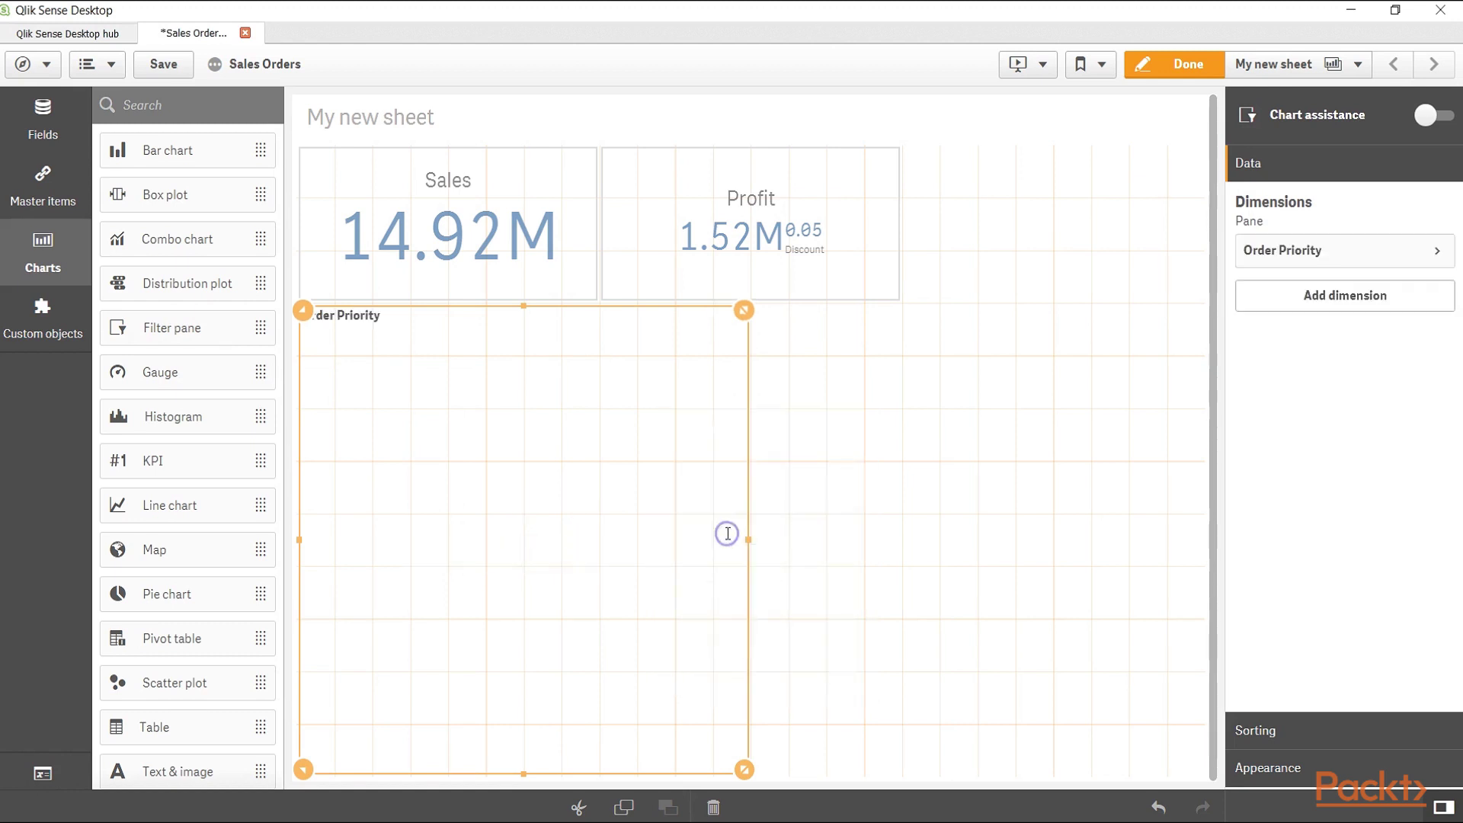
# - Narrow the Order Priority pane to a third of its width and leave edit mode
pyautogui.moveTo(743, 541); pyautogui.dragTo(463, 545)
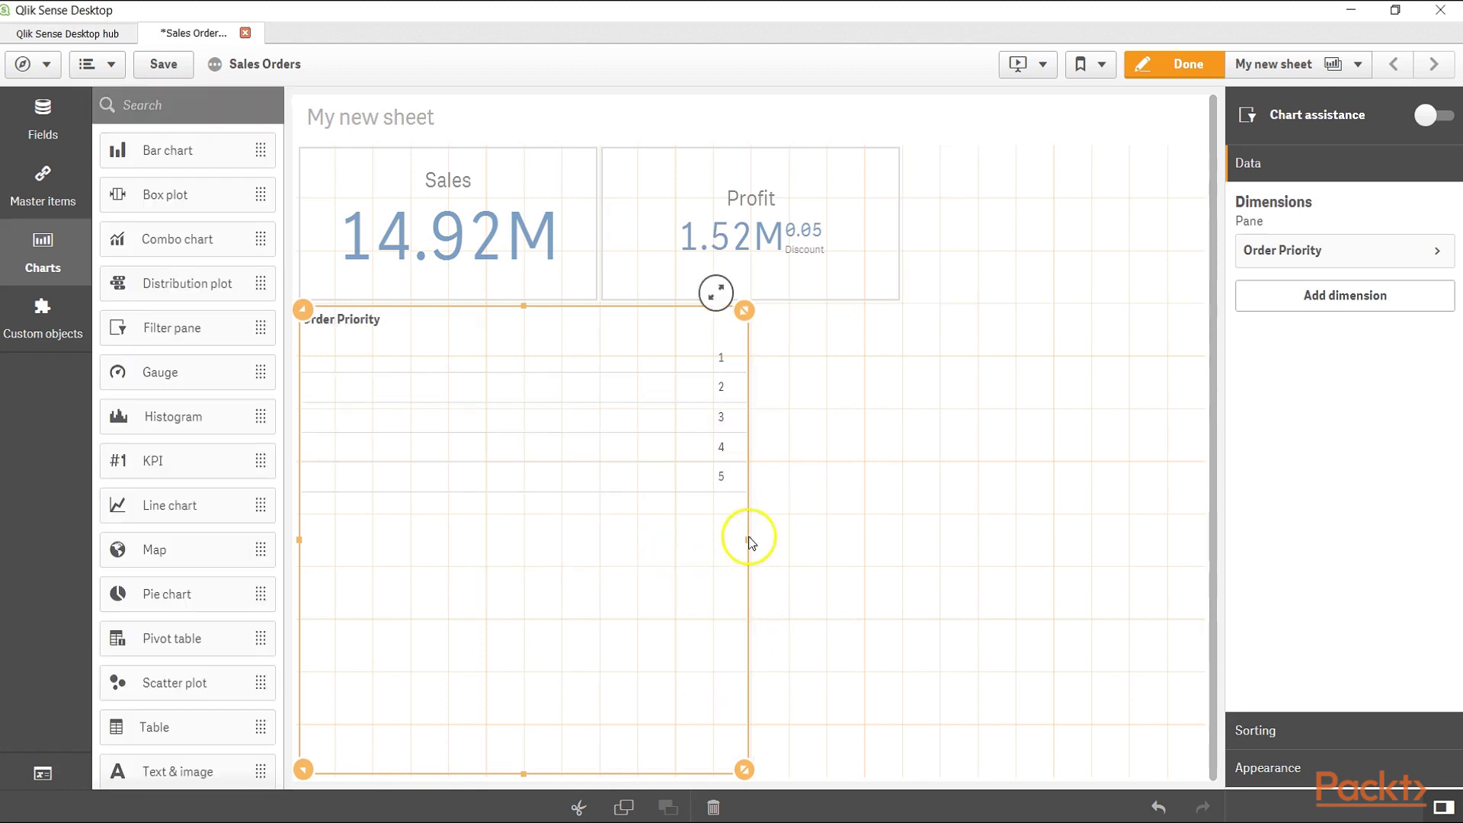
pyautogui.moveTo(753, 542); pyautogui.dragTo(467, 543)
pyautogui.click(422, 489)
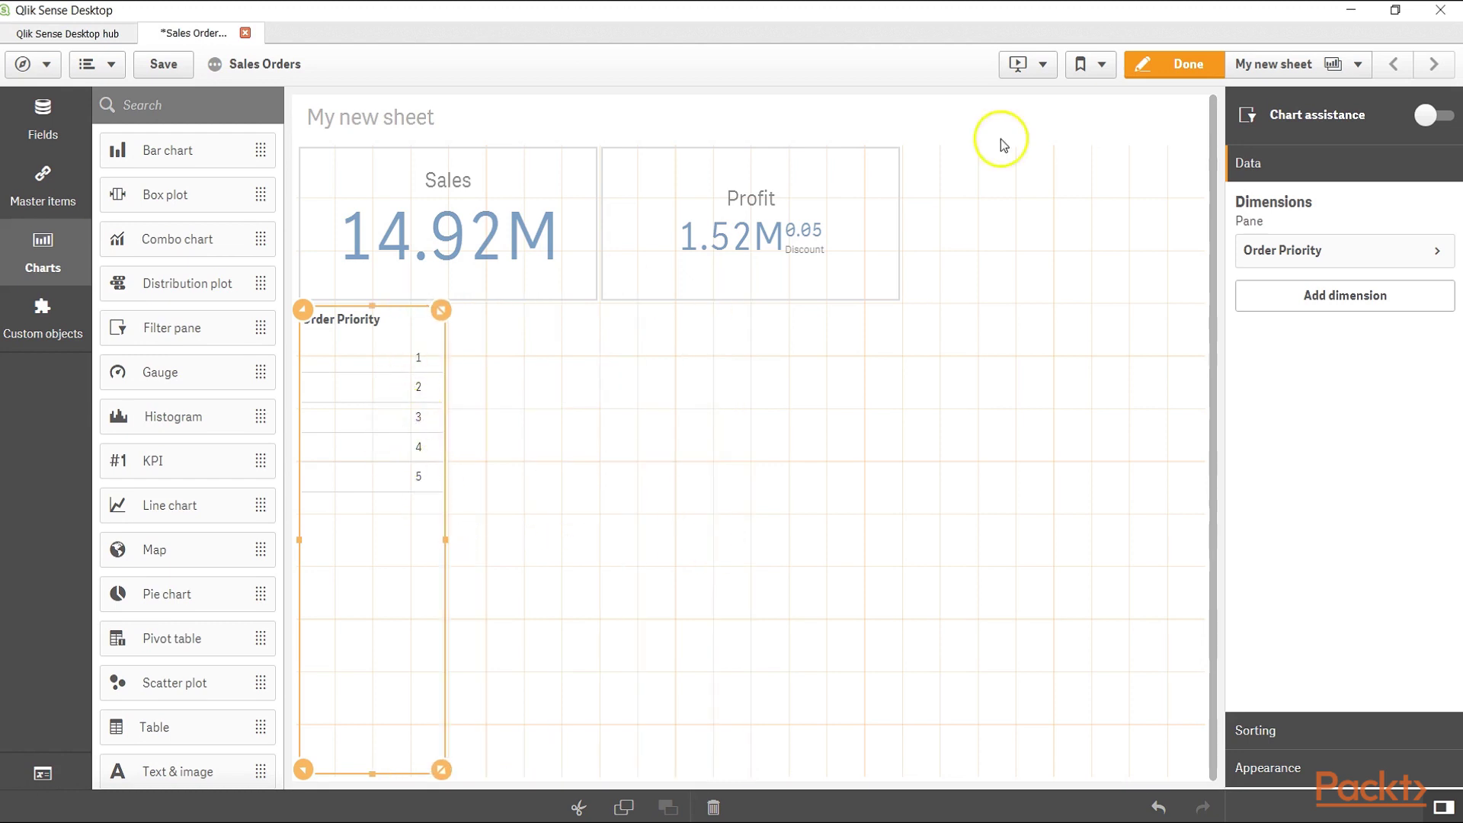
pyautogui.click(1171, 67)
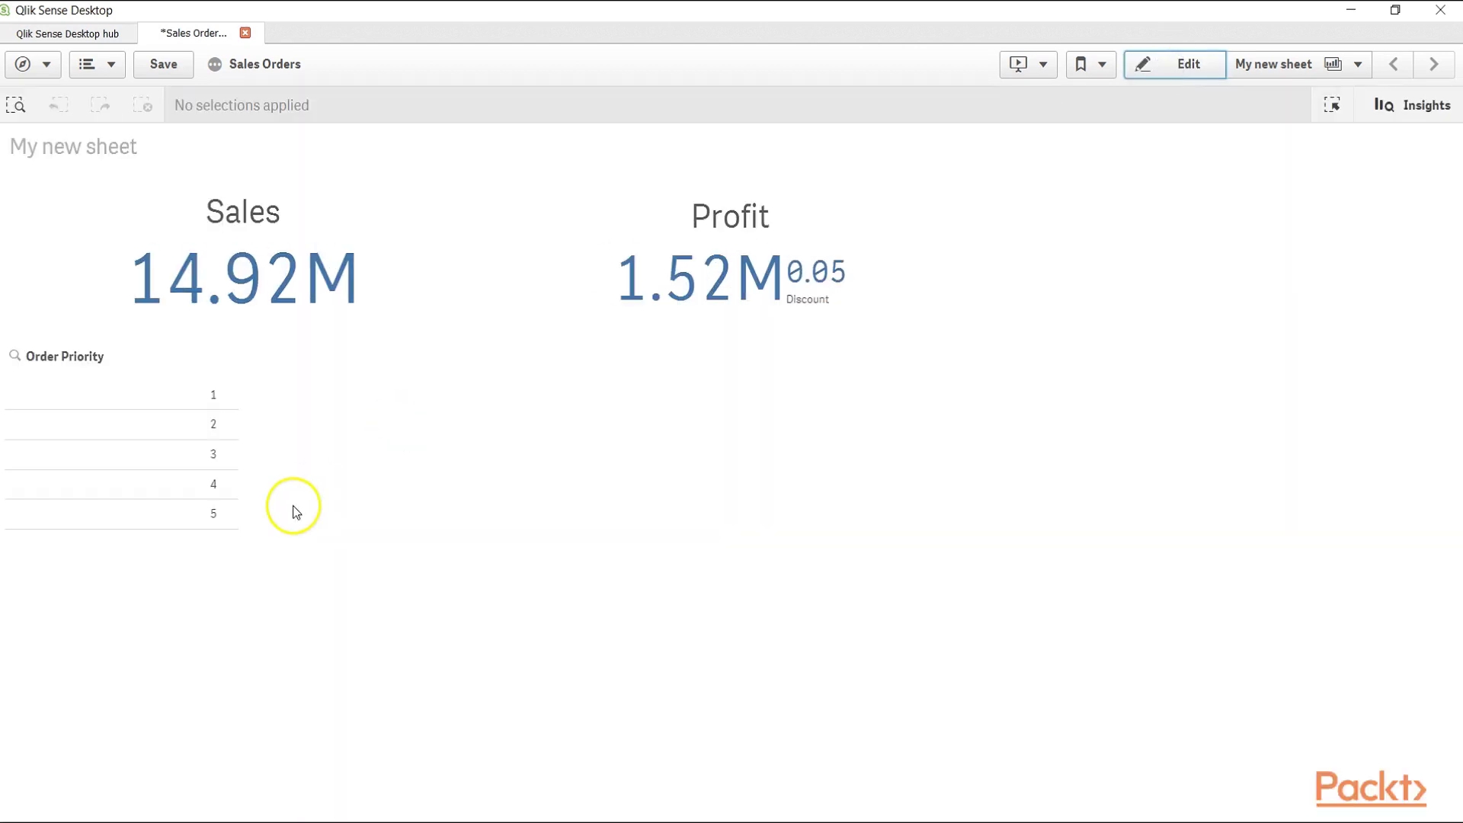
# - Select and confirm Order Priority 3, filtering KPIs to Sales 3.27M and Profit 407.1k
pyautogui.click(183, 457)
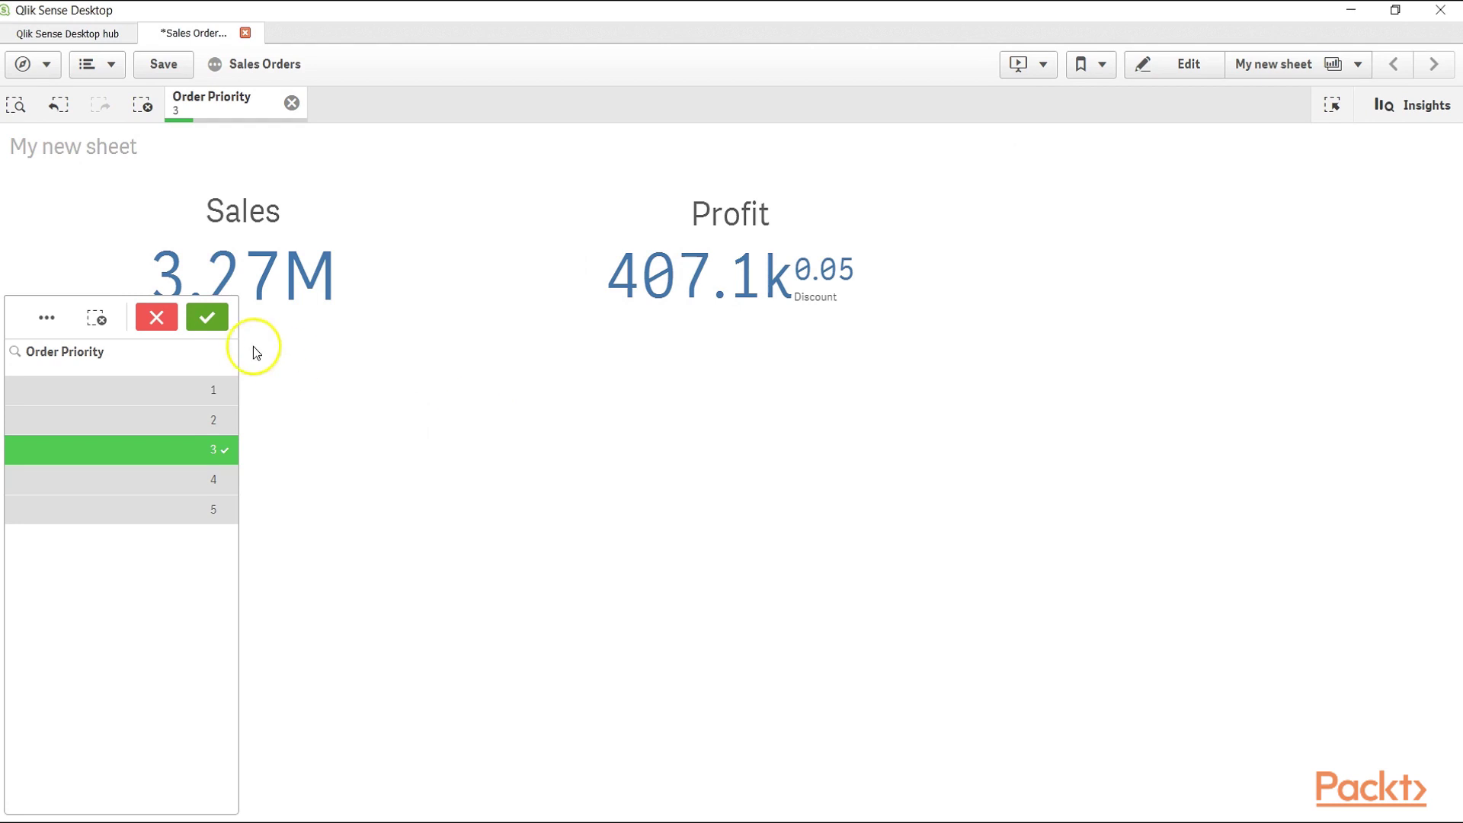
pyautogui.click(207, 317)
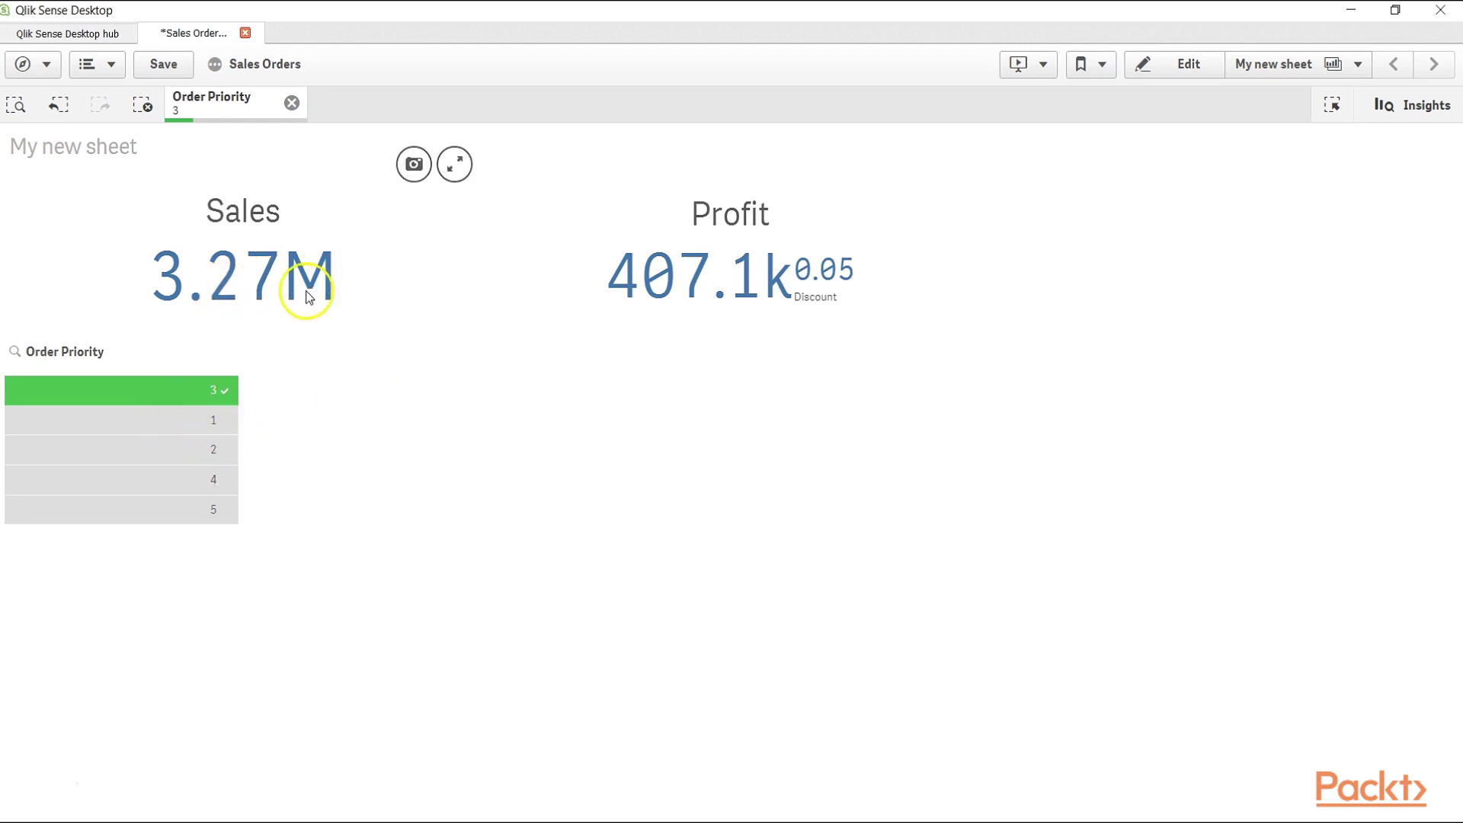
# - Put the sheet in edit mode and review the Order Priority filter pane's general appearance options
pyautogui.click(1179, 66)
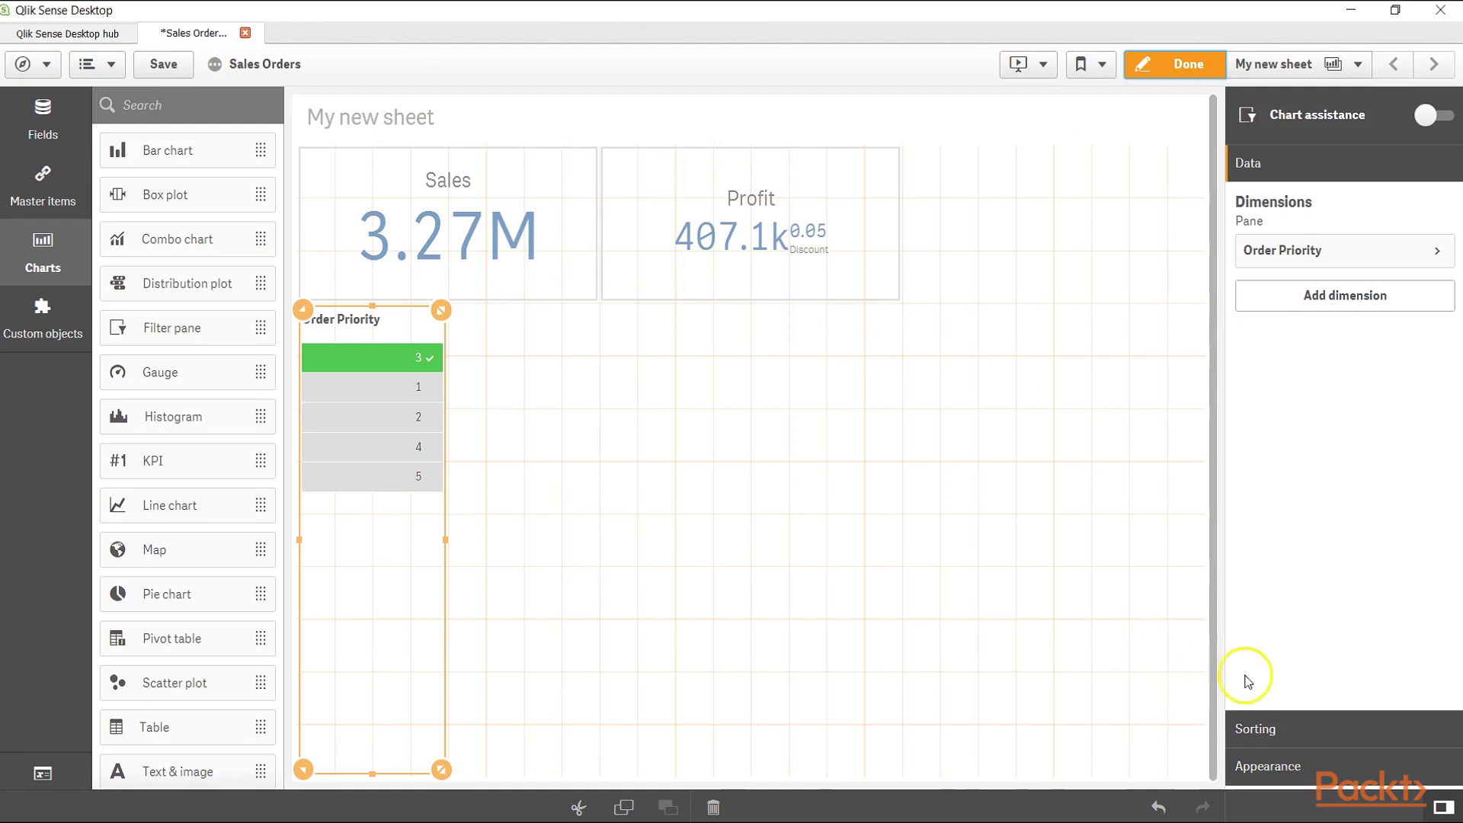
pyautogui.click(1271, 765)
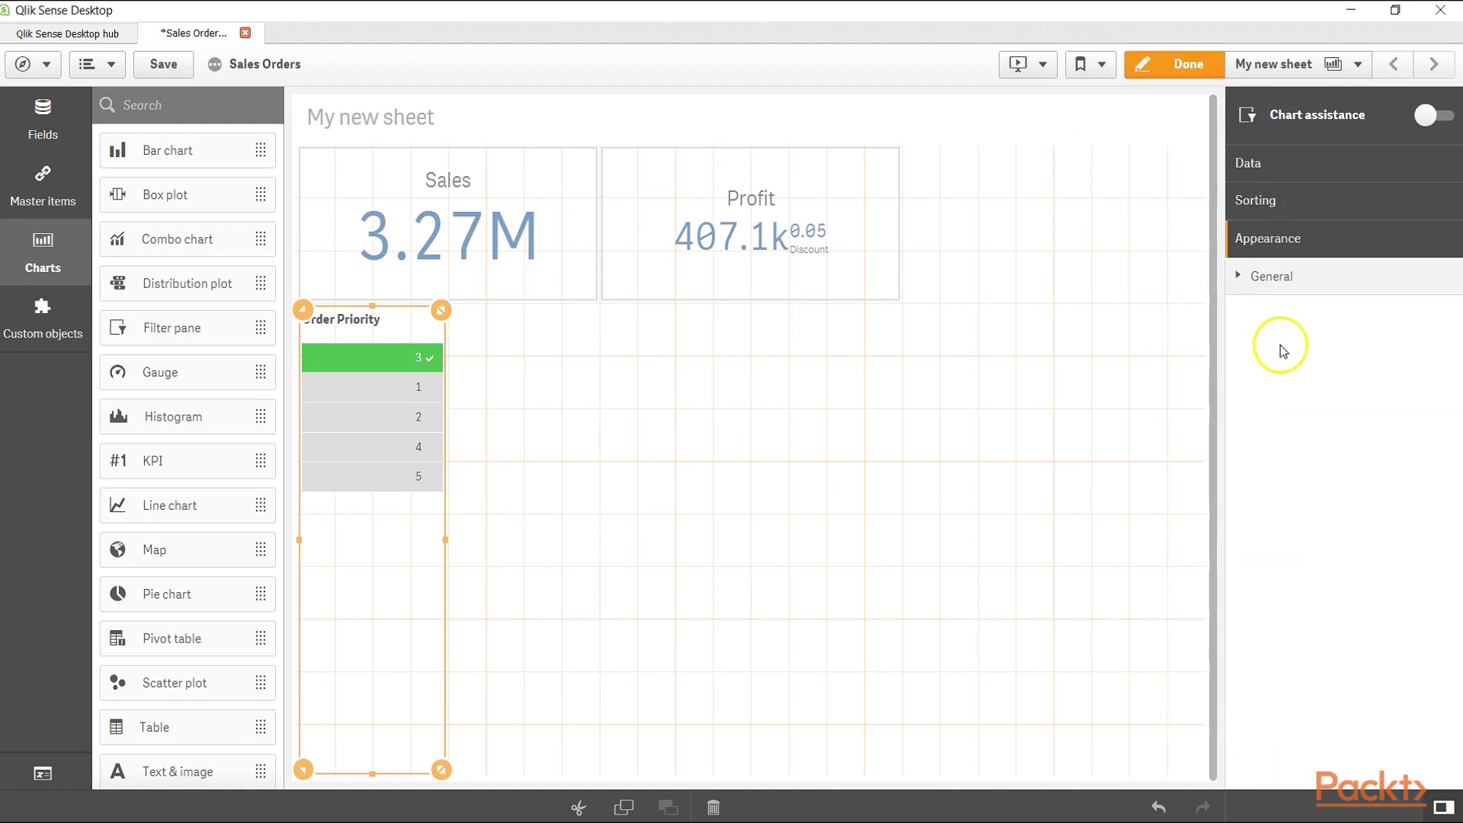
pyautogui.click(1238, 276)
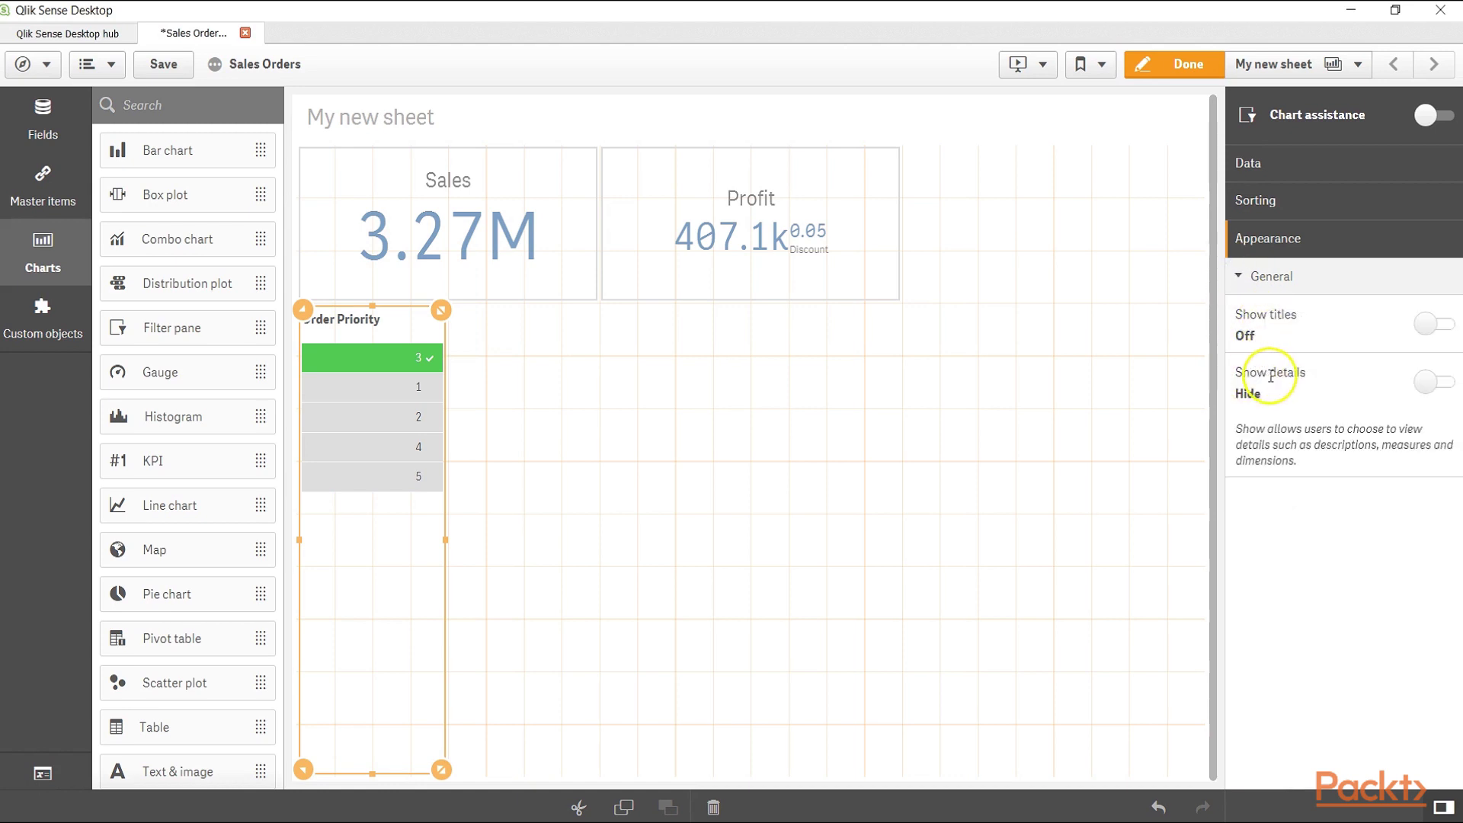
# - Check the Order Priority sort settings, then return to the filter pane's data settings
pyautogui.click(1288, 205)
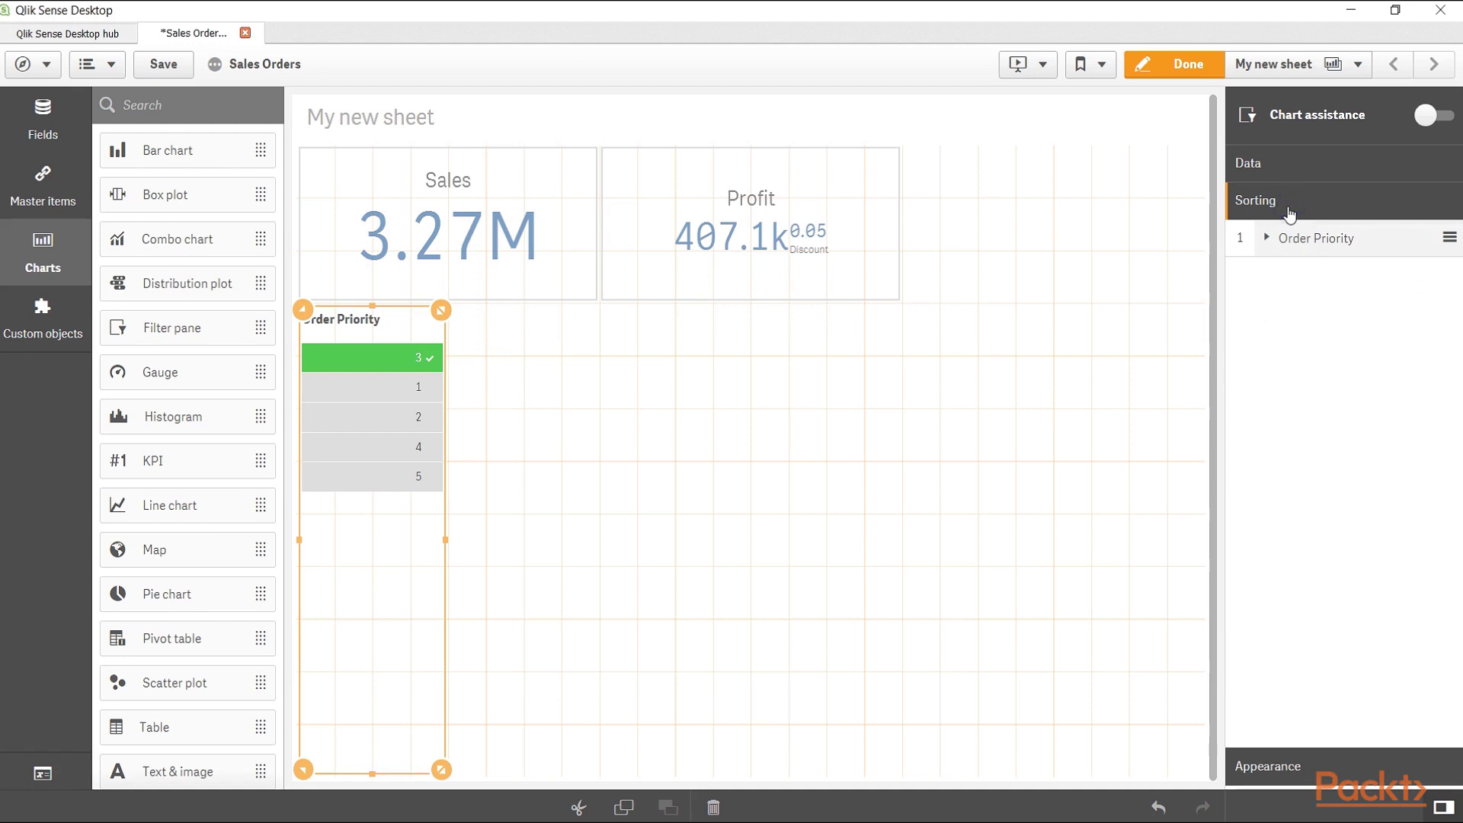
pyautogui.click(1271, 238)
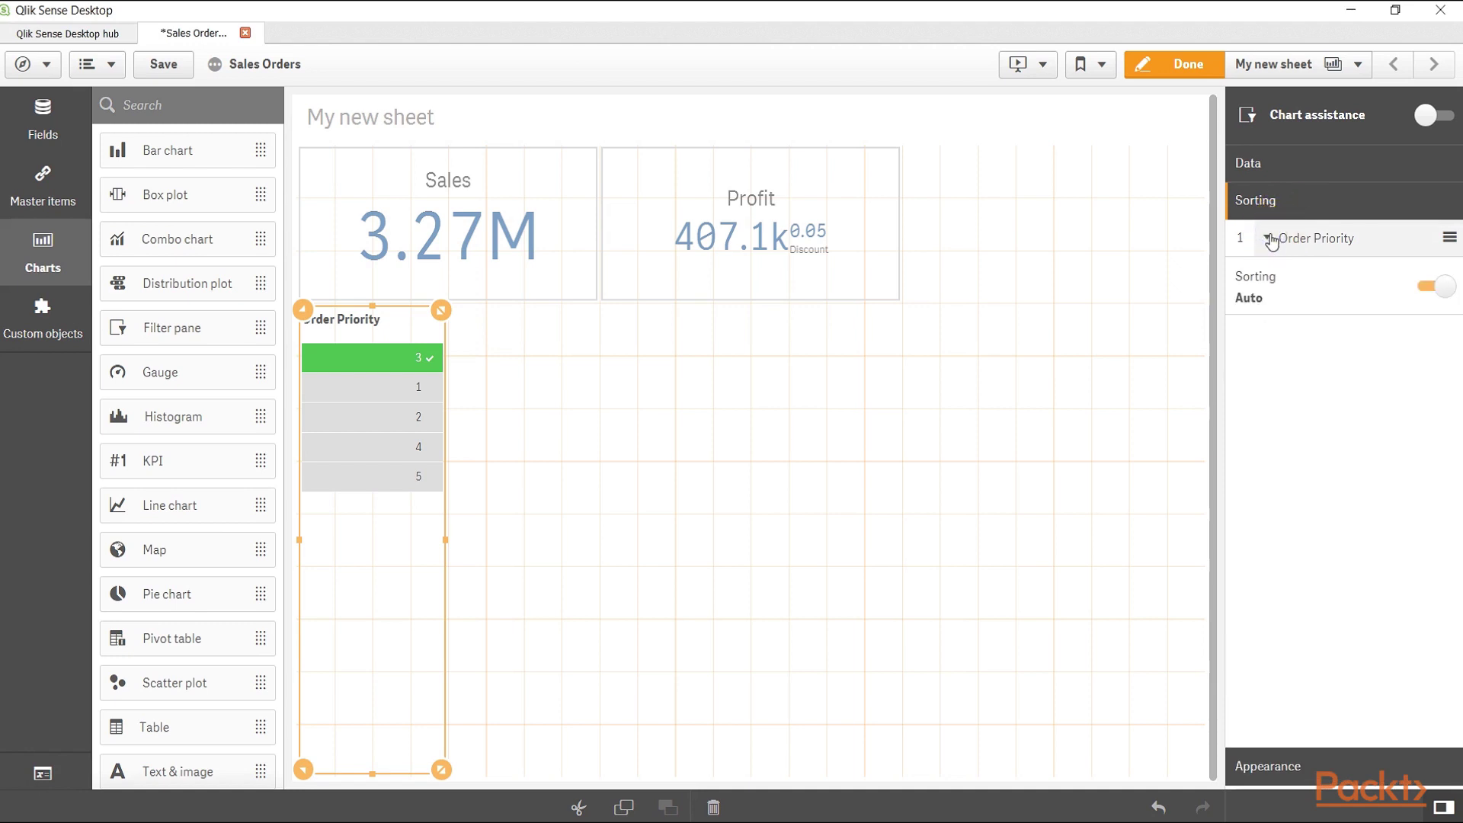
pyautogui.click(1271, 238)
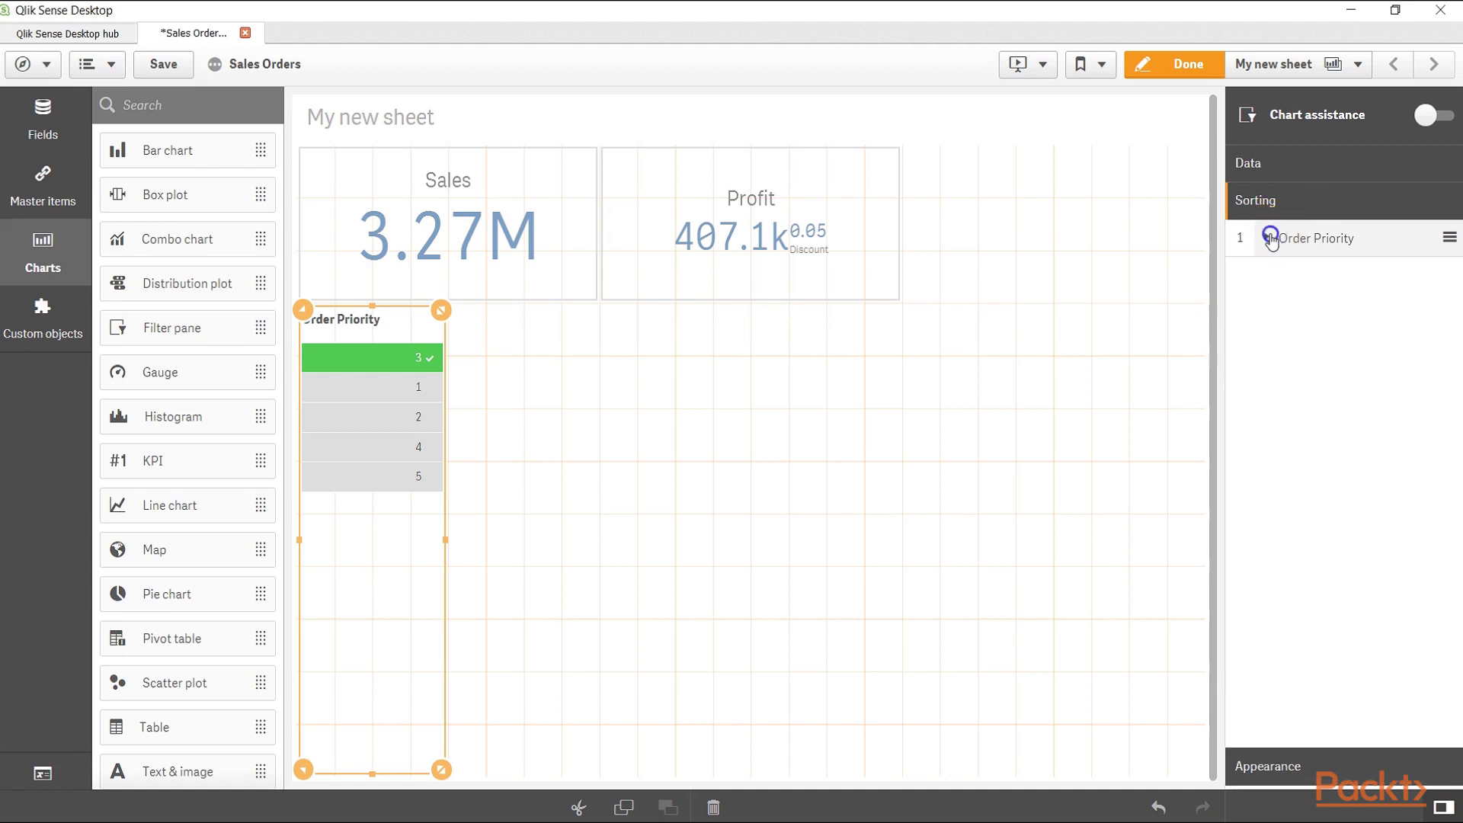
pyautogui.click(1285, 166)
# - Inspect the Sales and Profit/Discount KPIs, checking the calculation condition and appearance settings (titles off, details hidden)
pyautogui.click(574, 269)
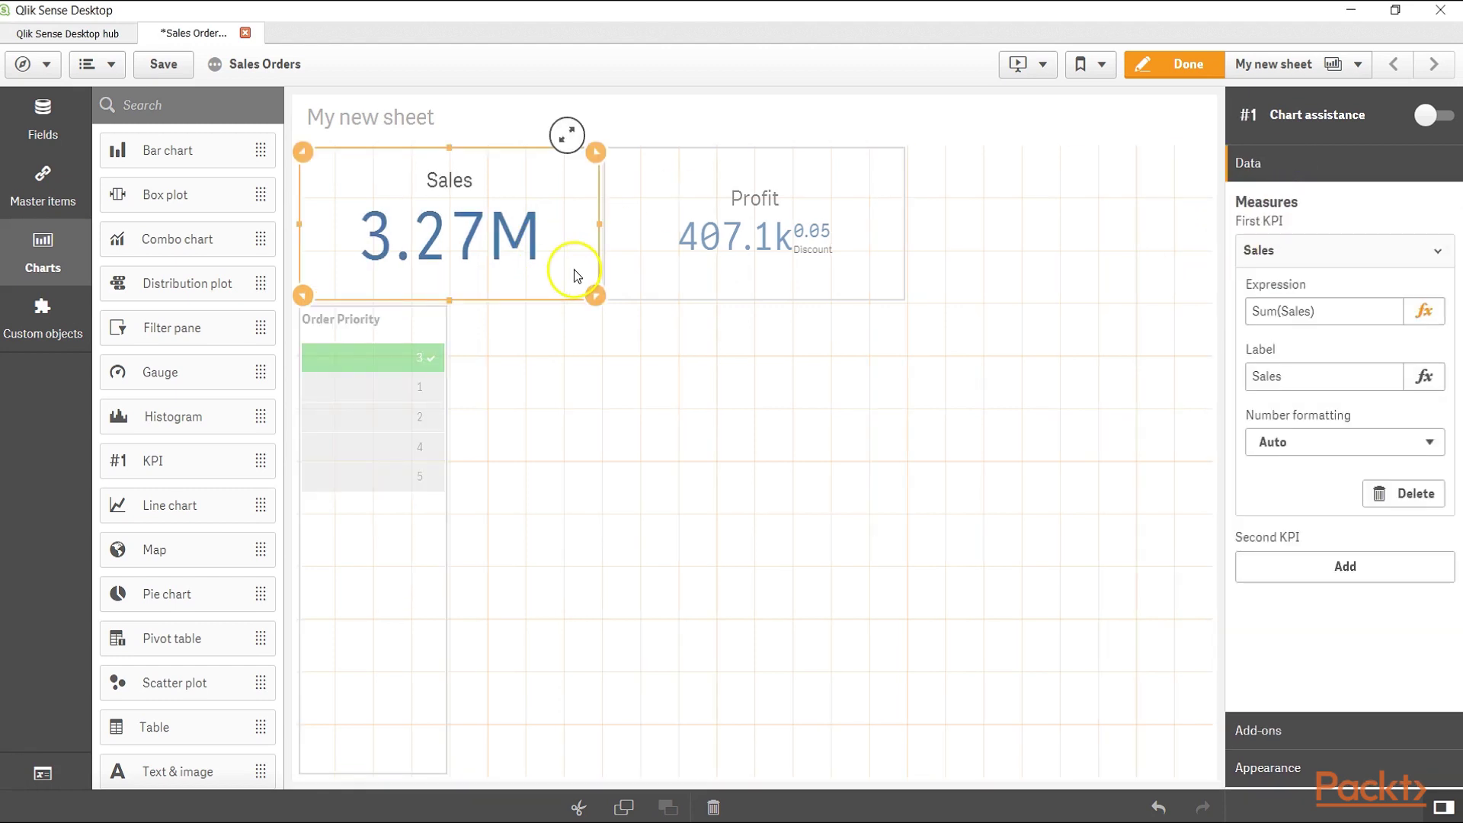
pyautogui.click(709, 263)
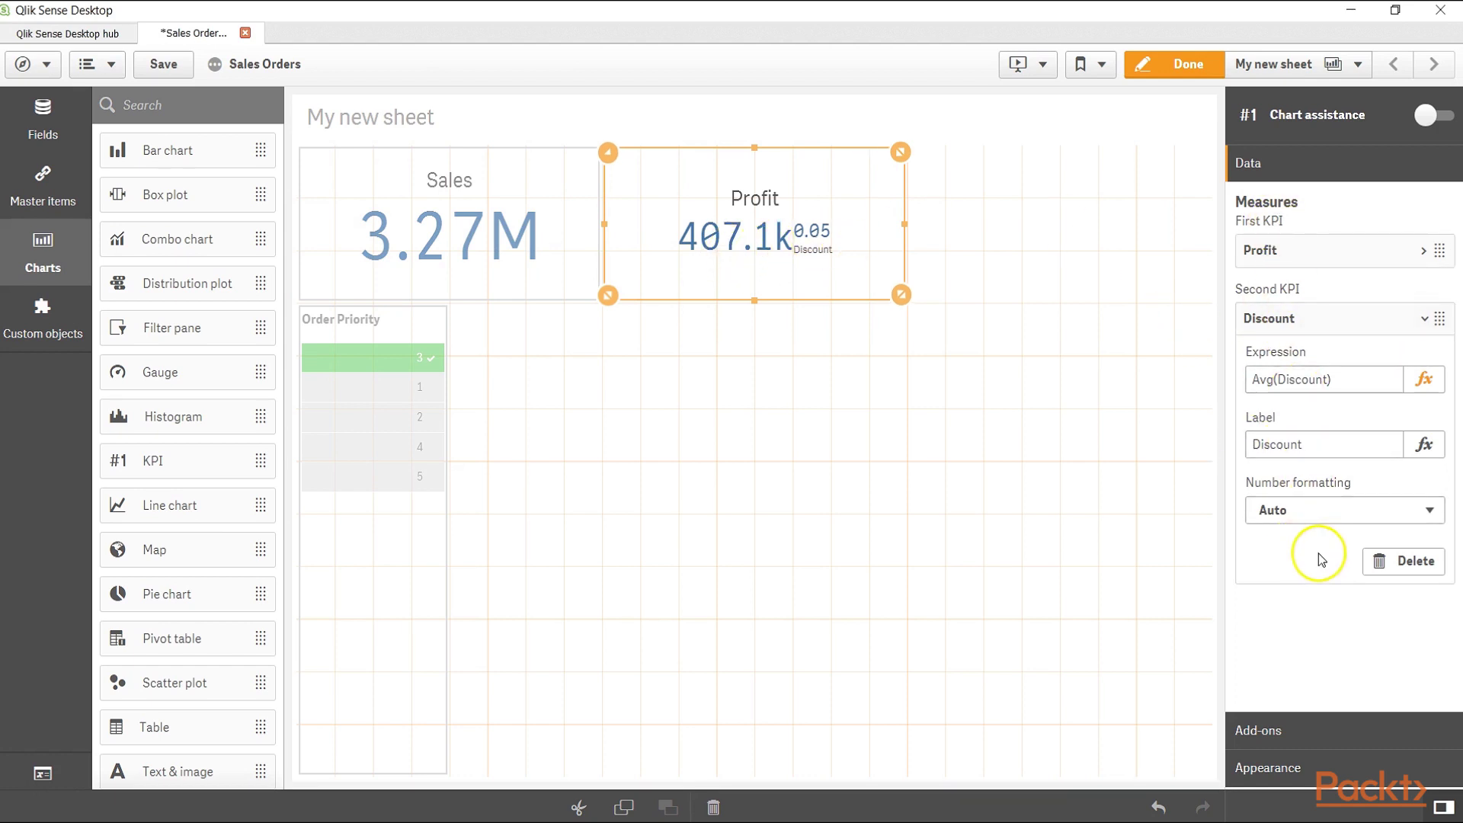
pyautogui.click(1295, 728)
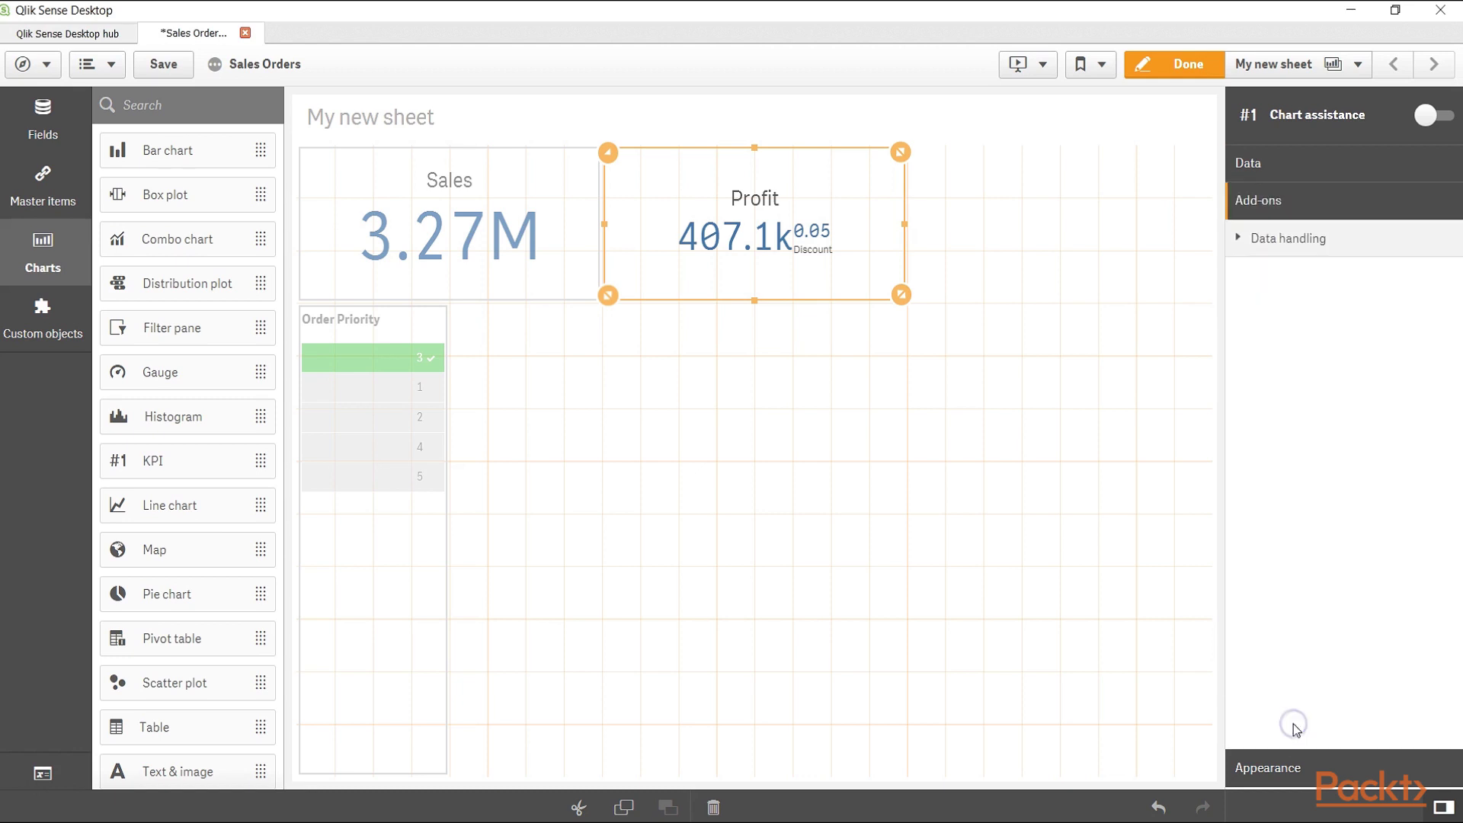
pyautogui.click(1241, 239)
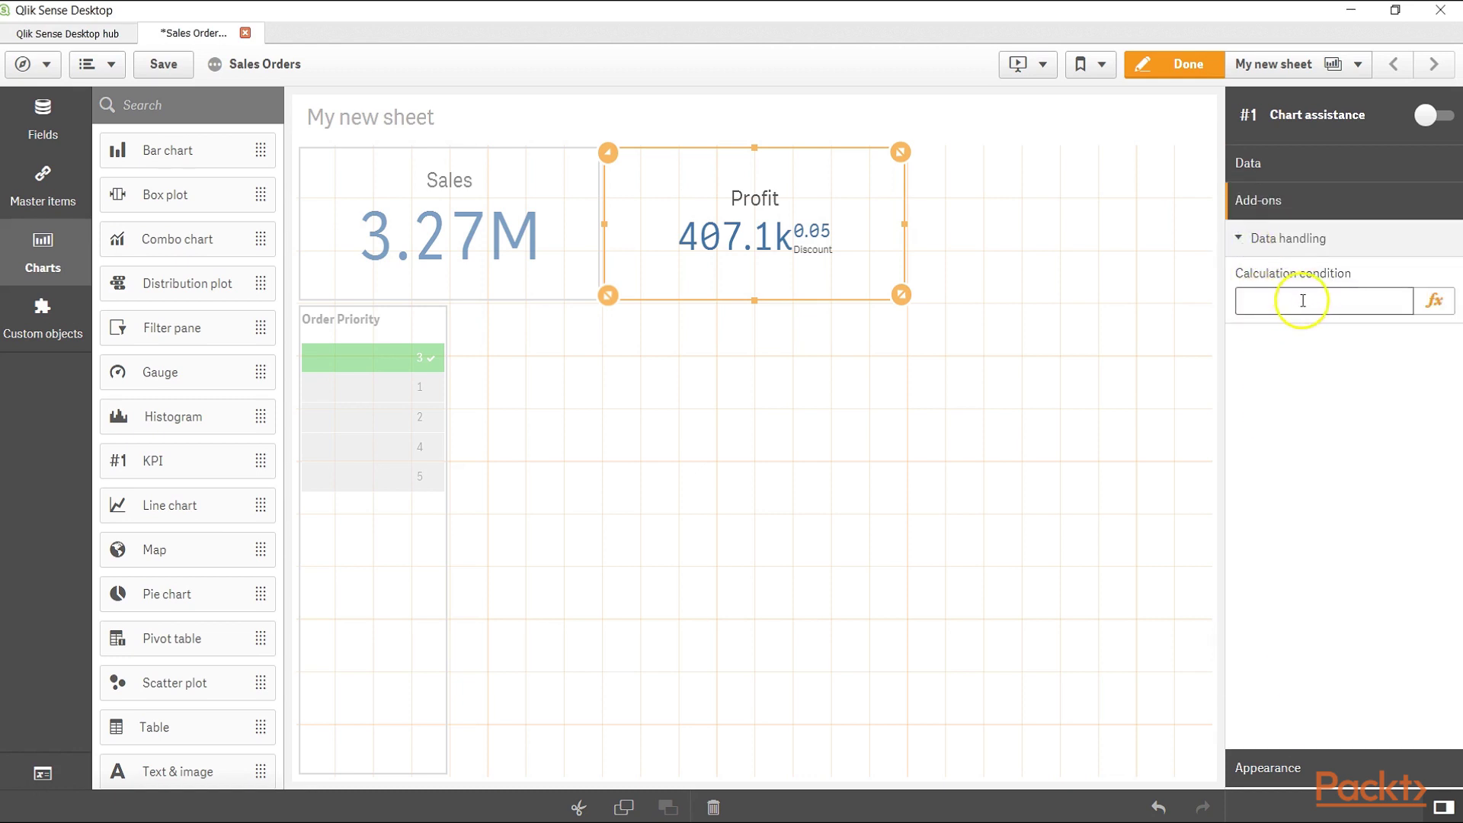
pyautogui.click(1290, 769)
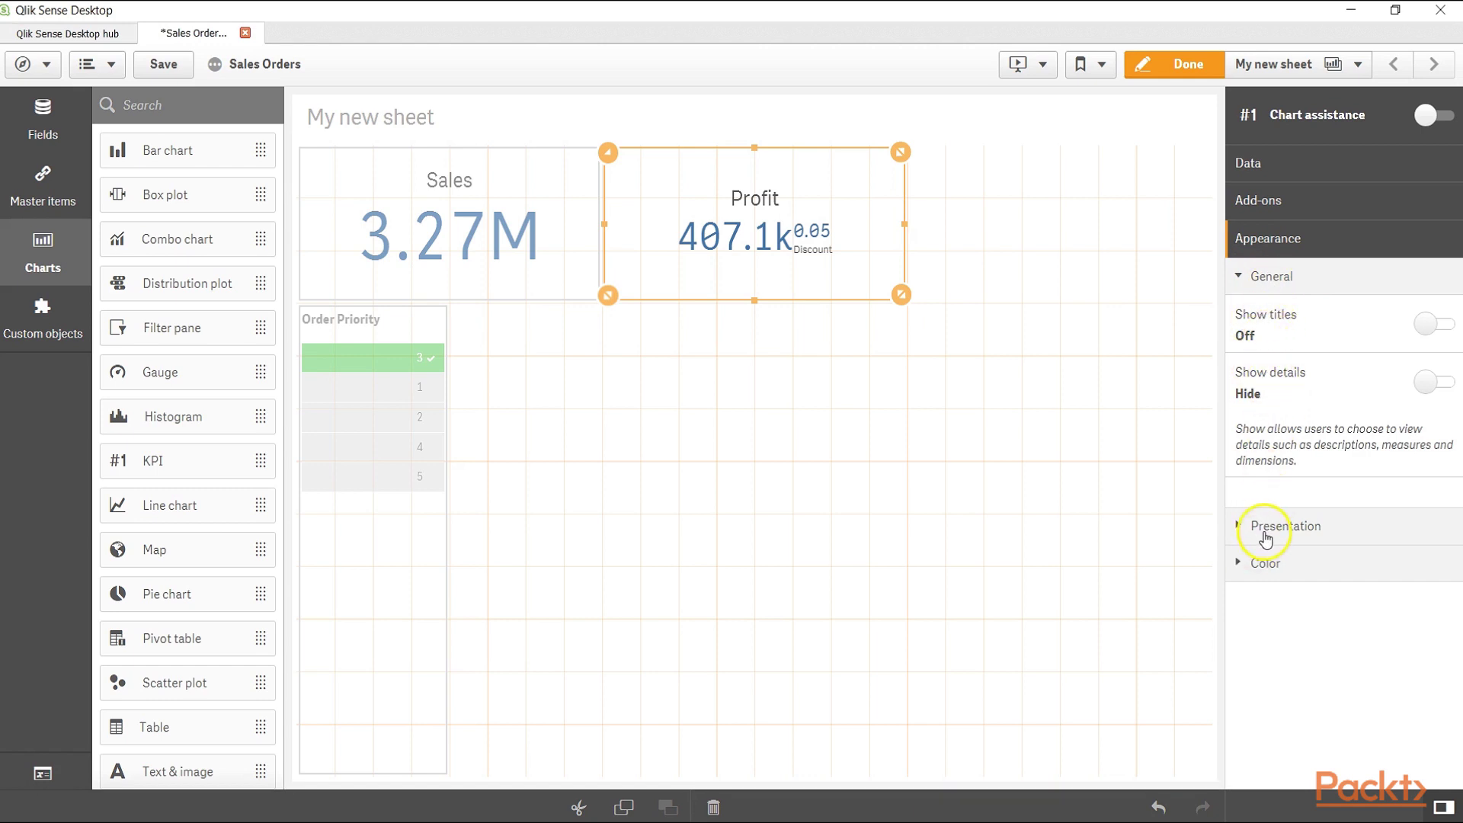
# - Turn on Link to sheet for the Sales KPI, opening in a new tab, with no target sheet chosen
pyautogui.click(1265, 534)
pyautogui.scroll(-1, 1265, 572)
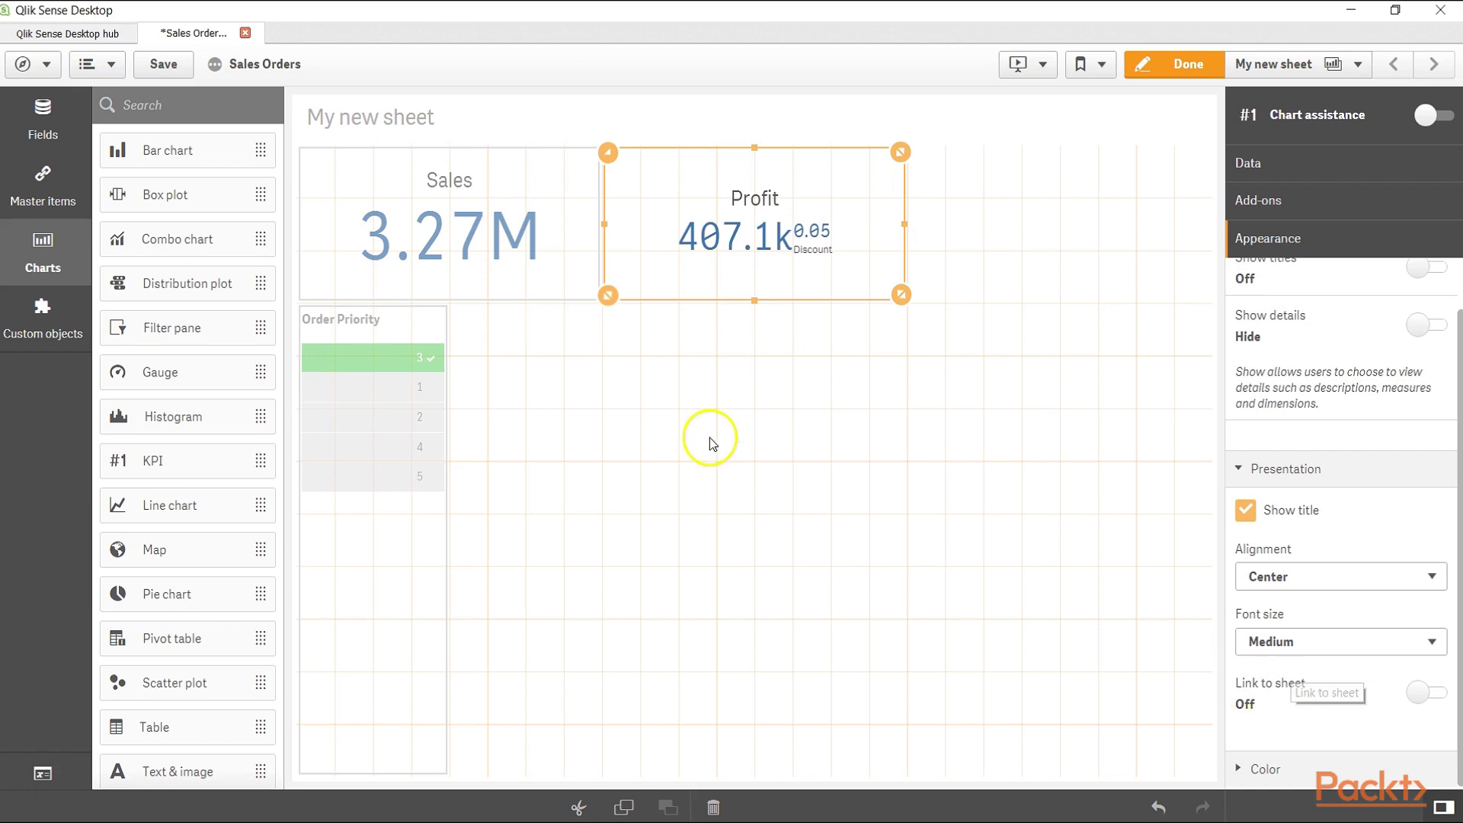
pyautogui.click(524, 280)
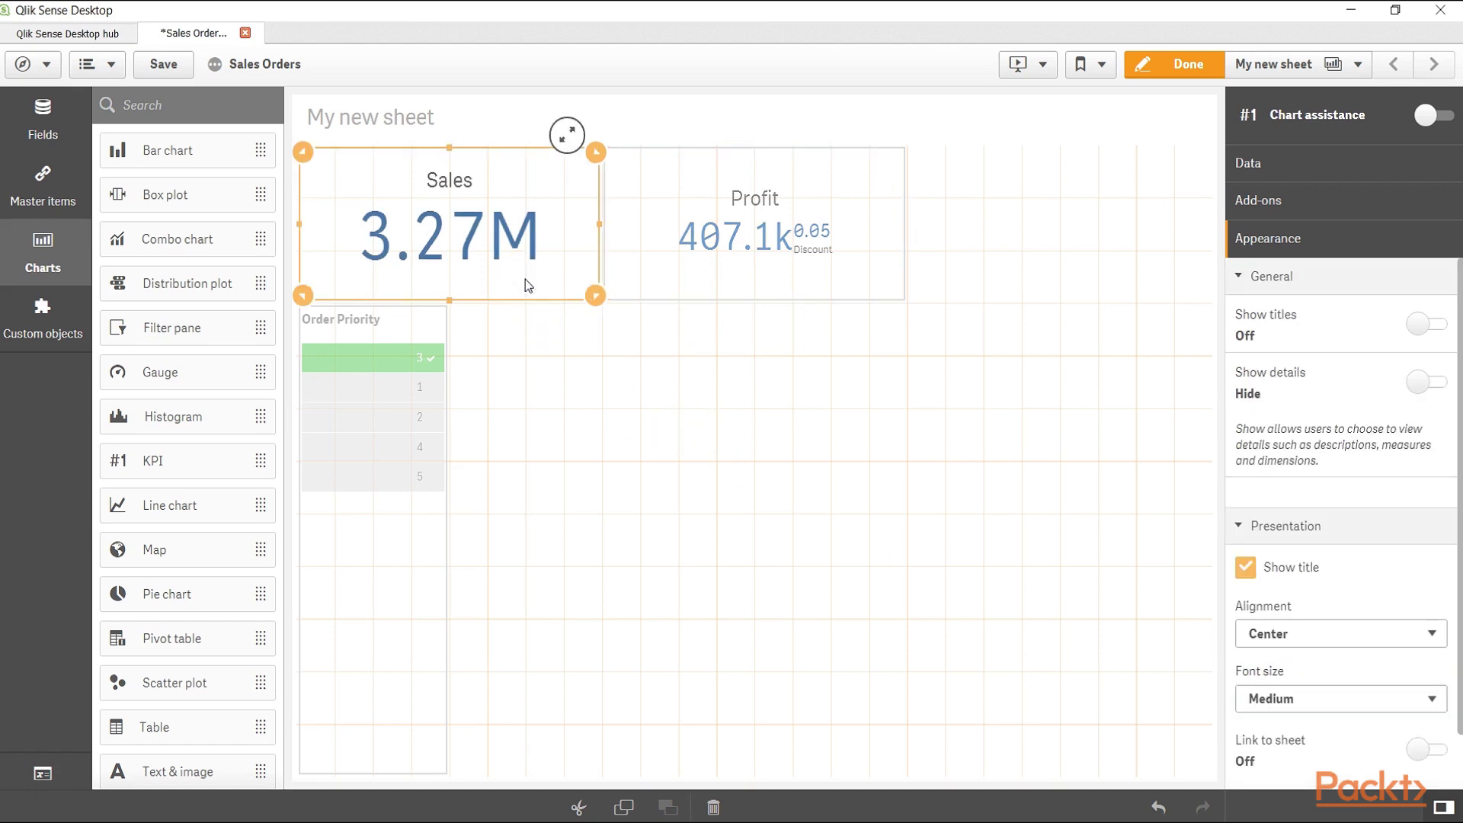
pyautogui.click(1439, 757)
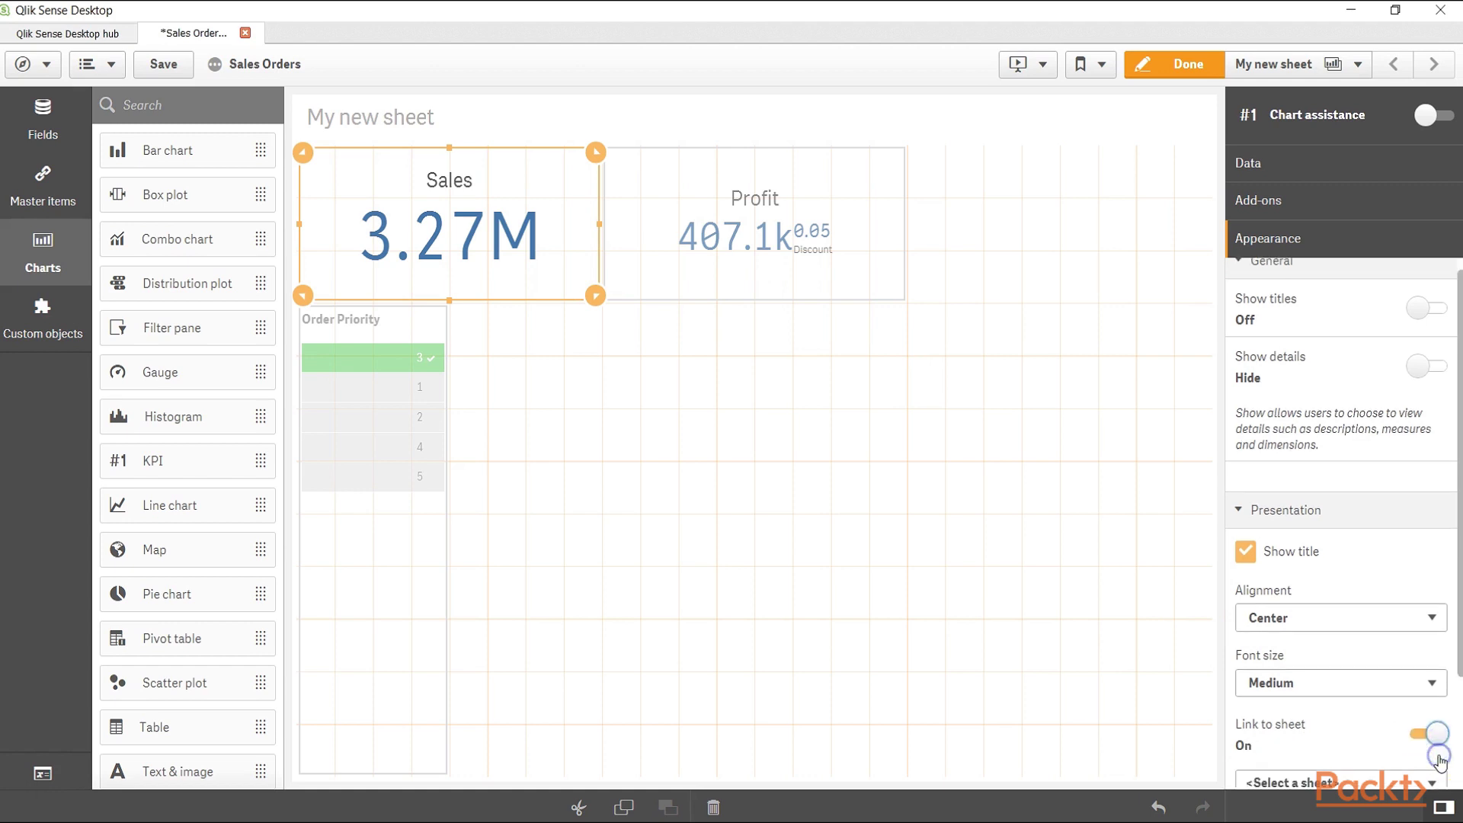
pyautogui.click(1345, 644)
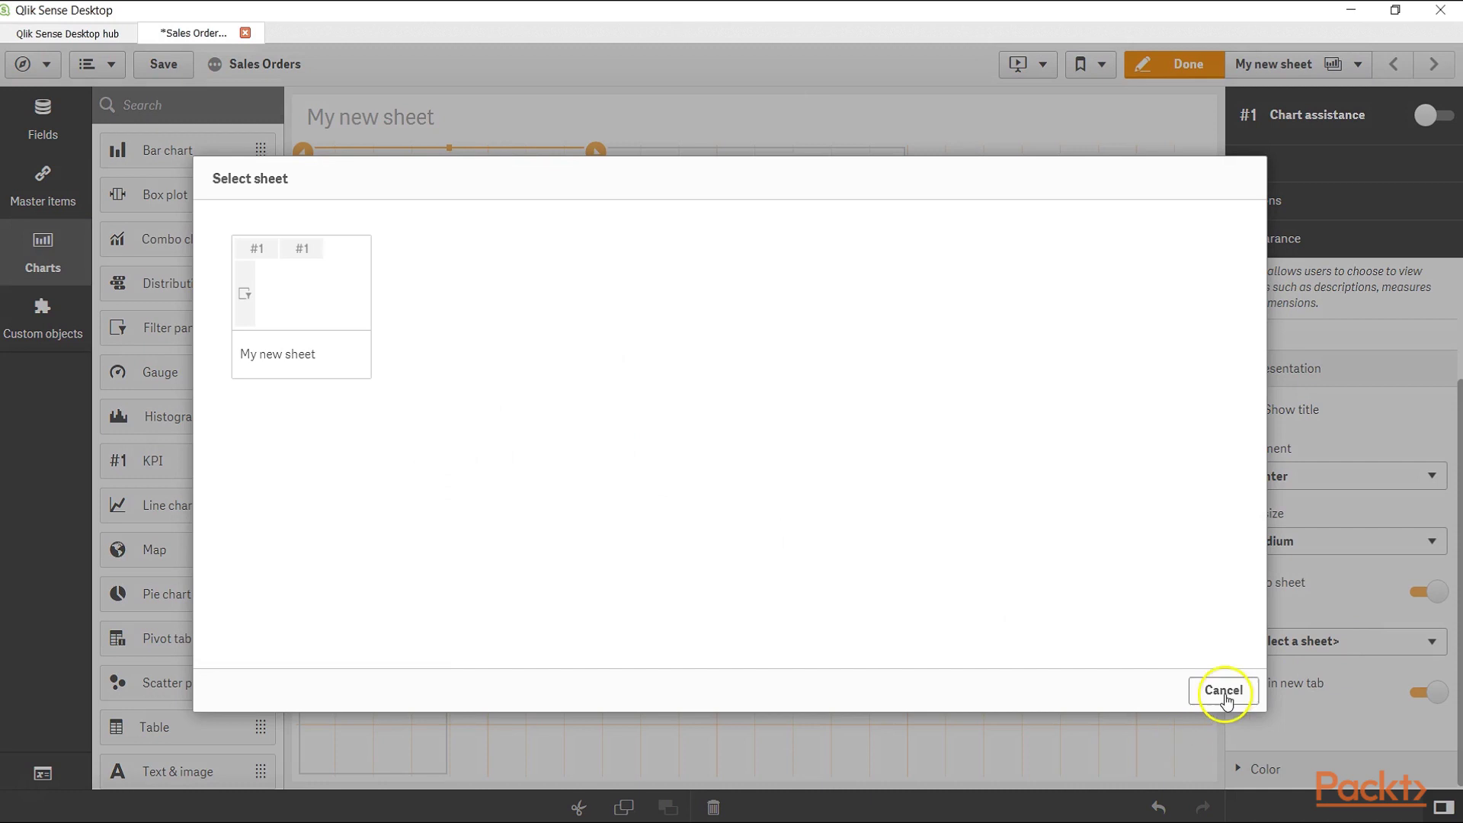
pyautogui.click(1223, 689)
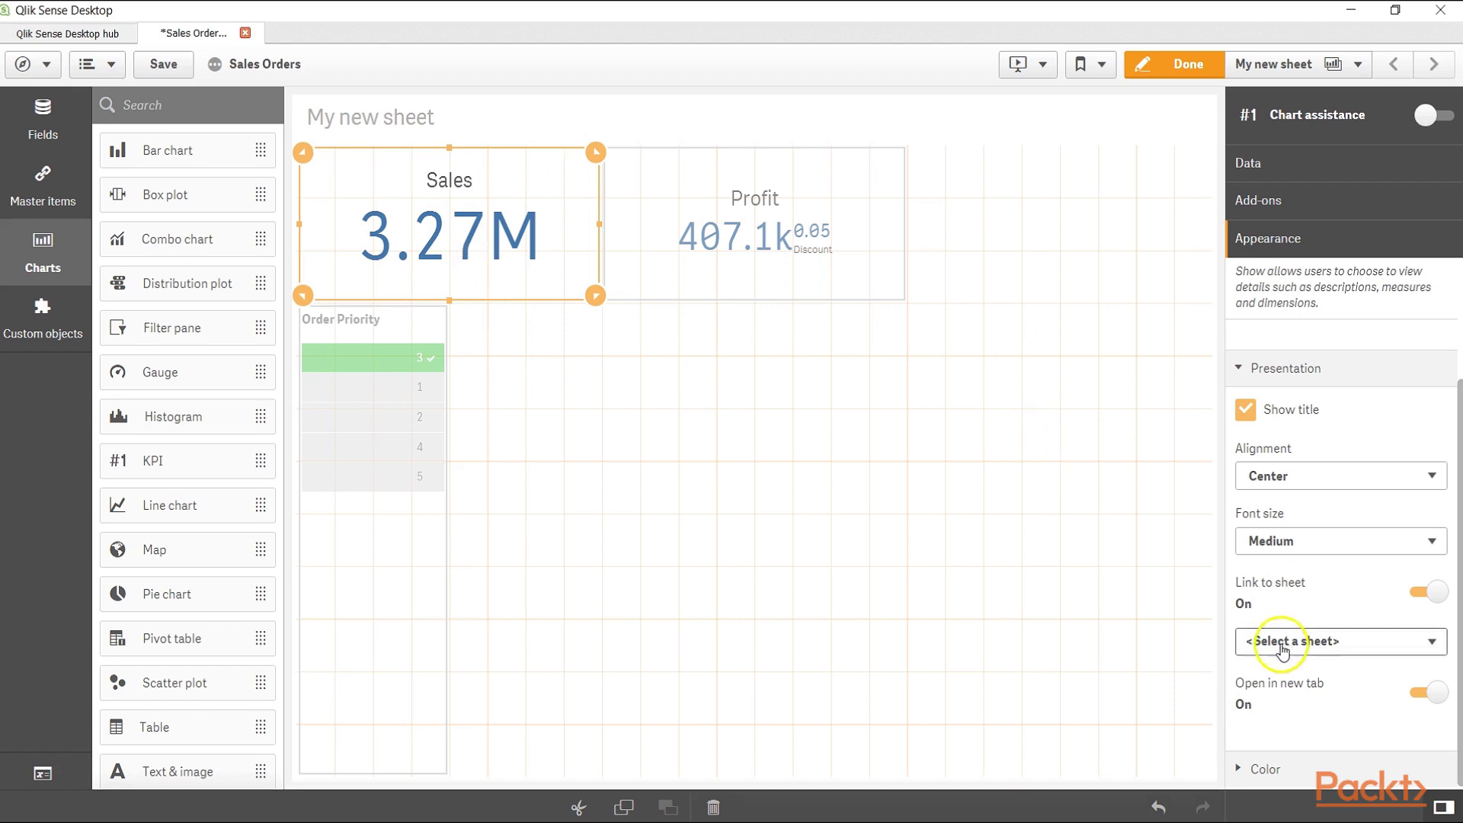
pyautogui.click(1235, 771)
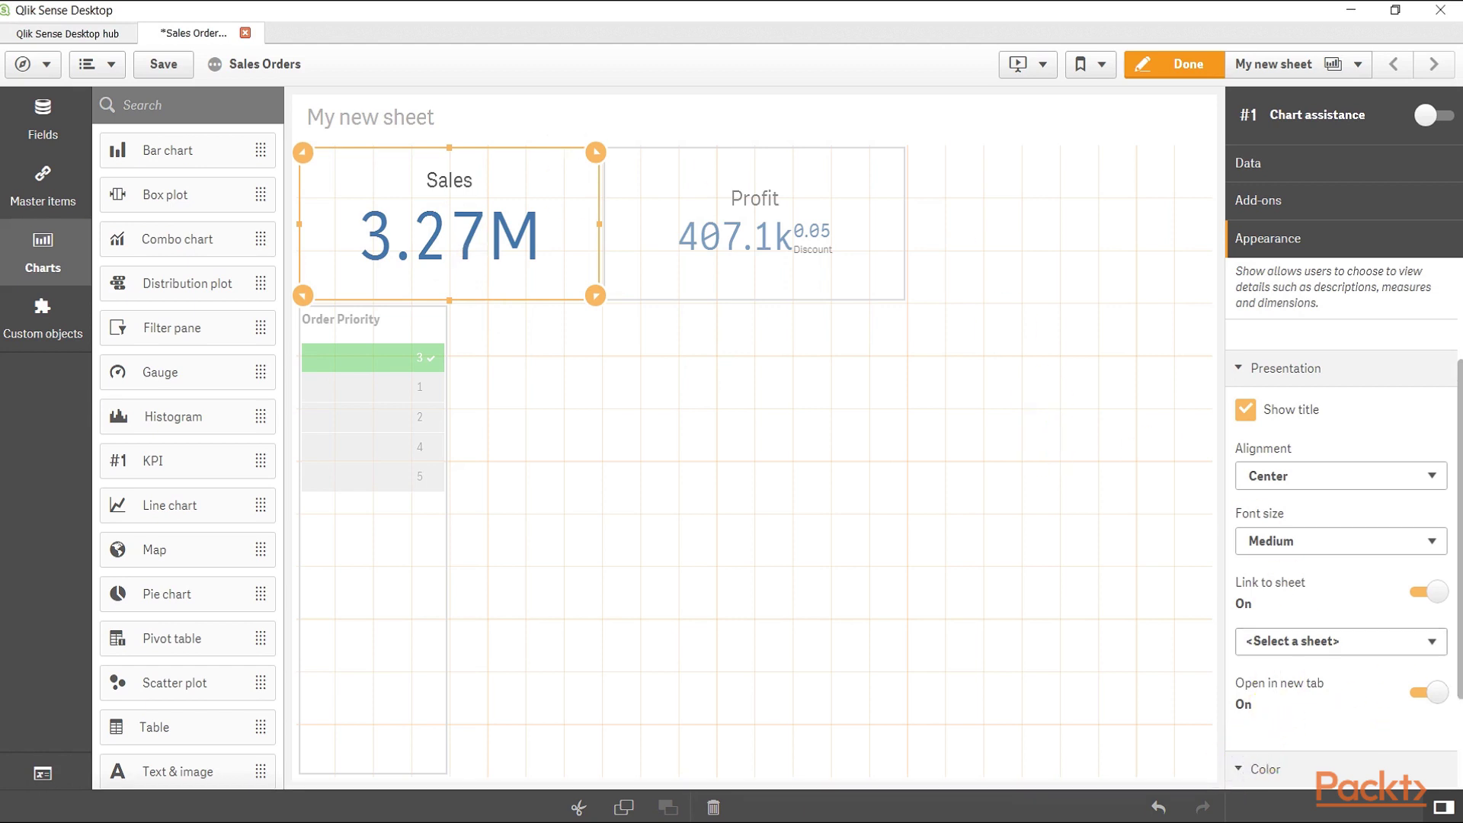
pyautogui.moveTo(1458, 639); pyautogui.dragTo(1361, 710)
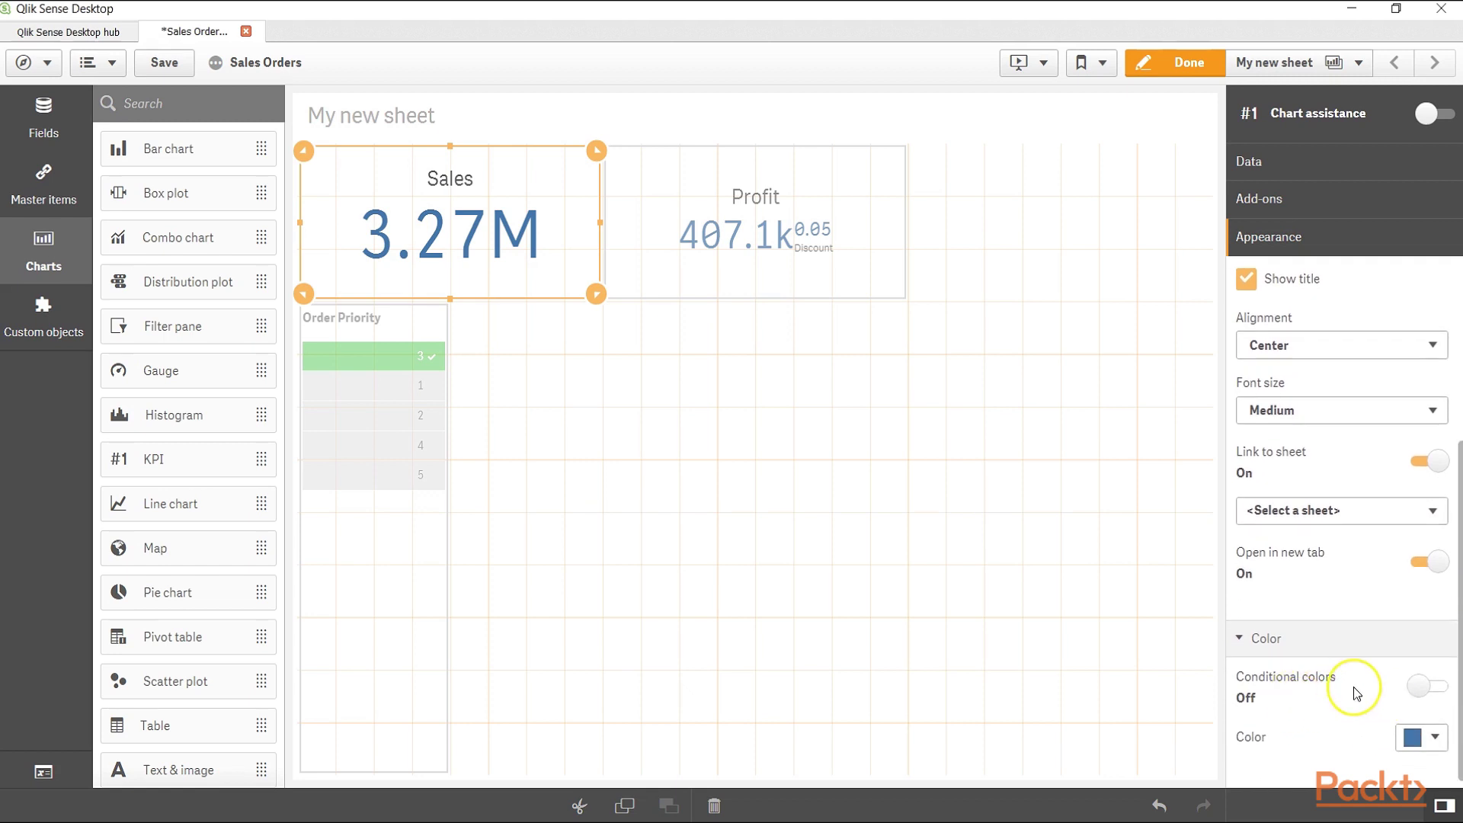
# - Enable Conditional colors on the Sales KPI, giving a single blue Value colour band
pyautogui.click(1339, 703)
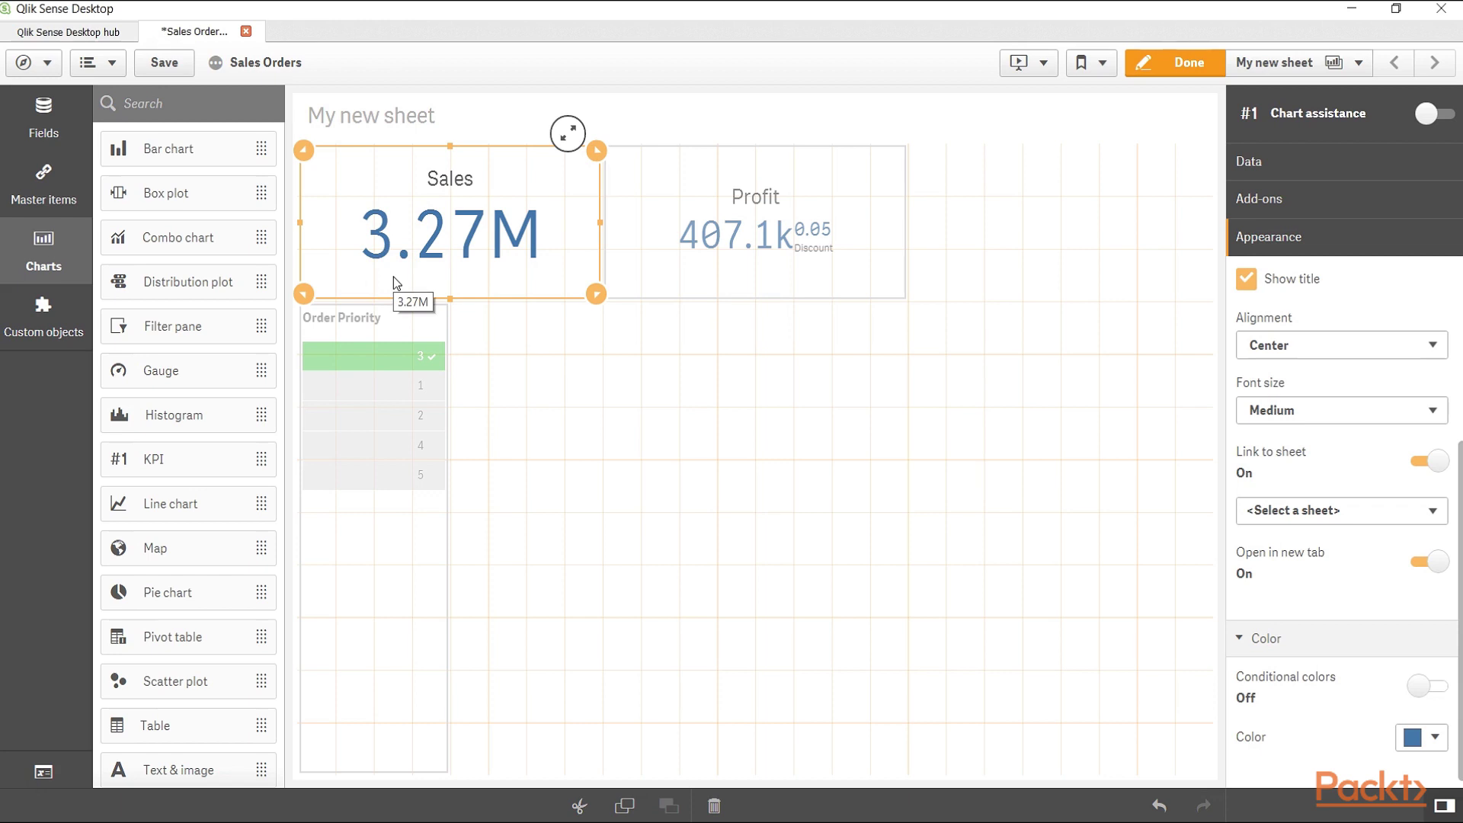
pyautogui.click(1417, 689)
pyautogui.scroll(-3, 1345, 686)
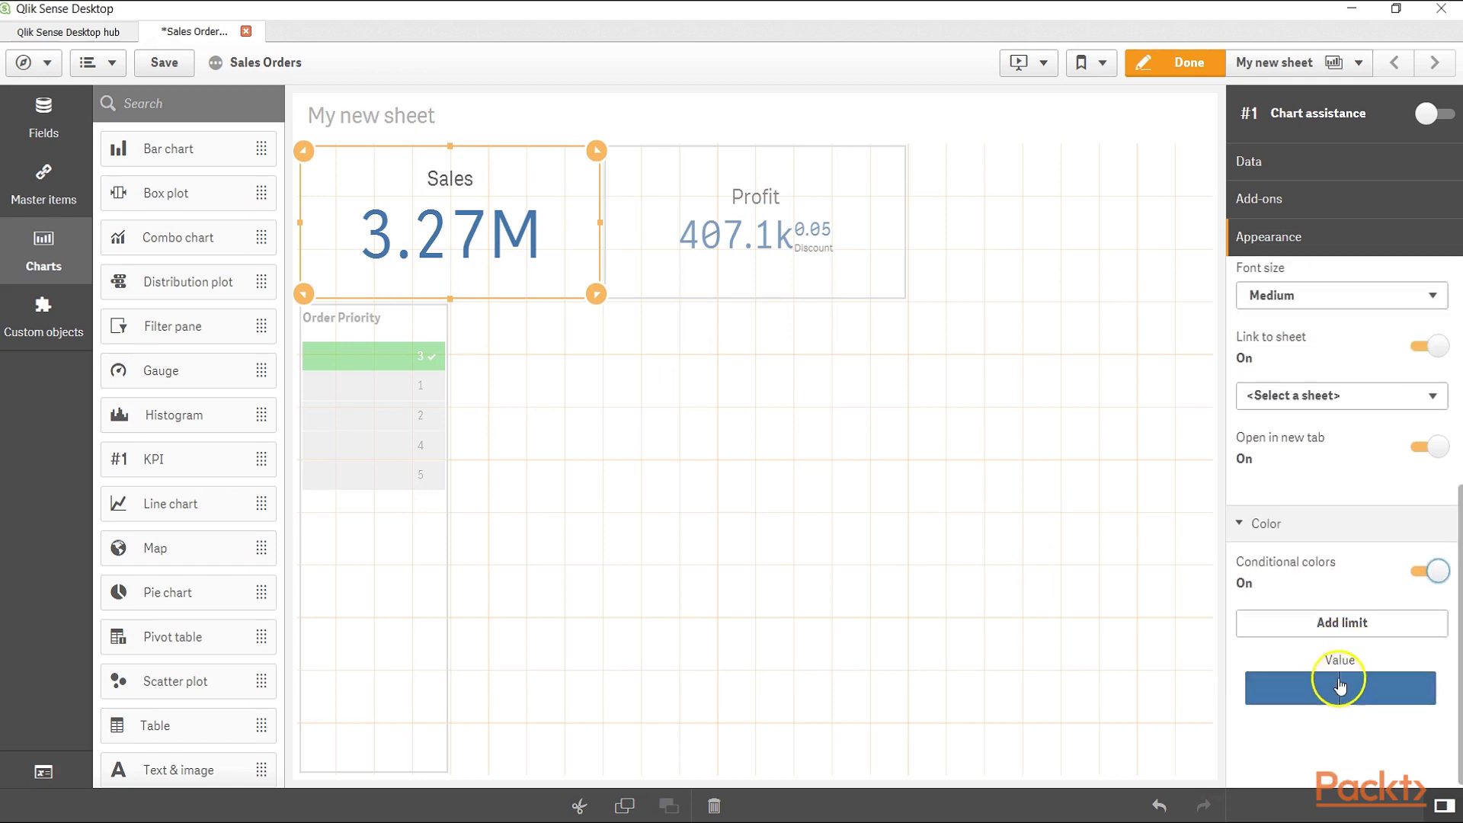